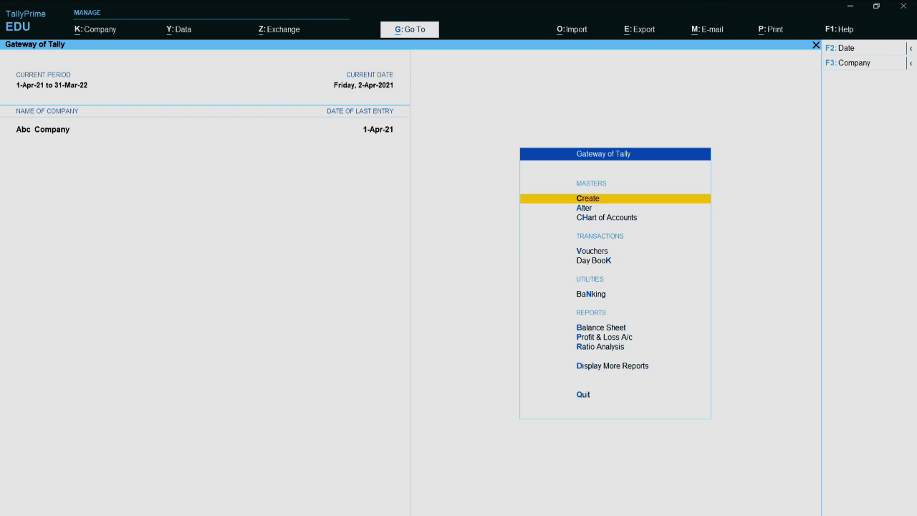
Browse the Gateway of Tally menu and open a Purchase voucher for Abc Company
{"action": "key", "text": "Down"}
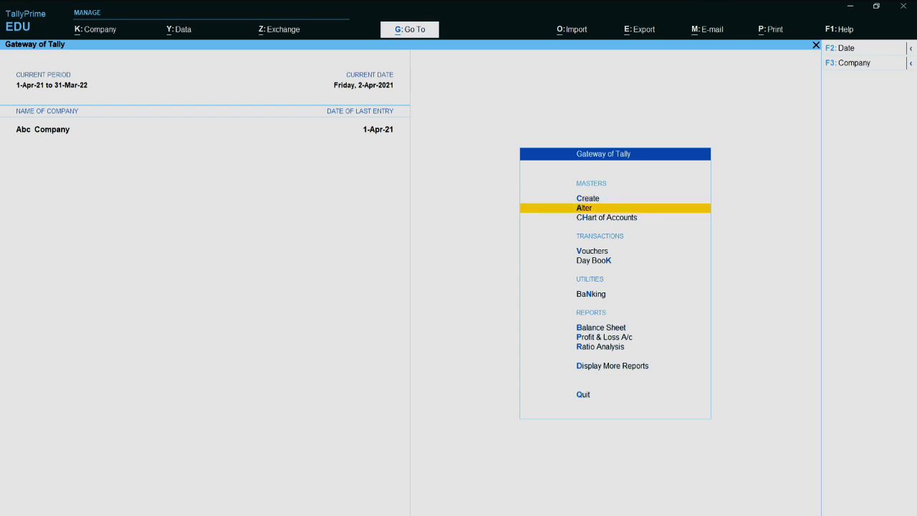
{"action": "key", "text": "Down"}
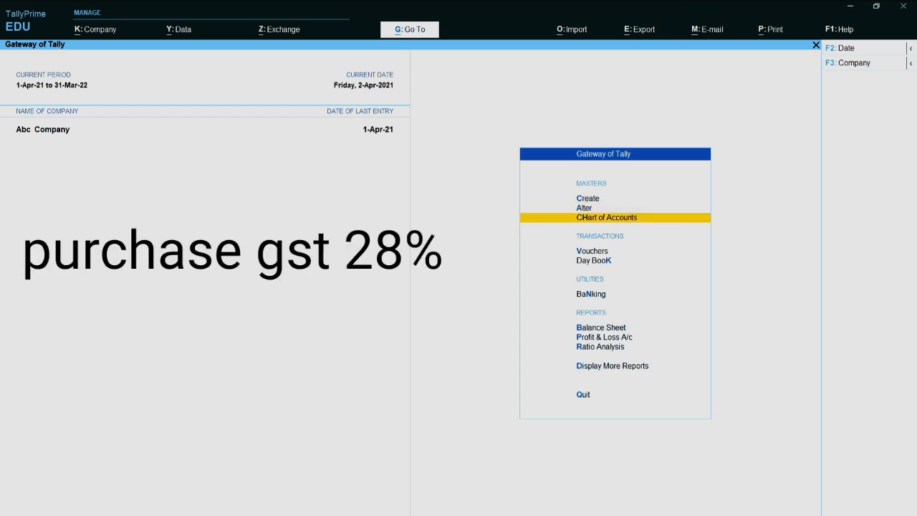
{"action": "key", "text": "Down"}
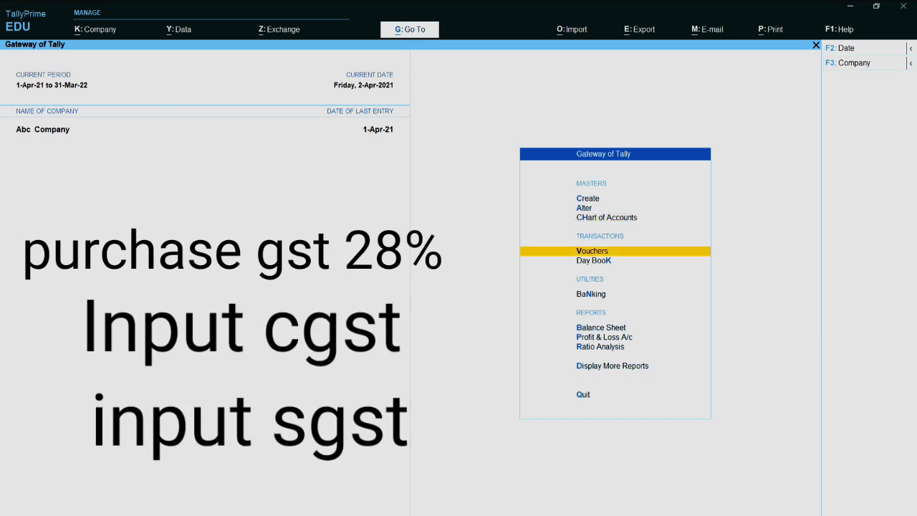
{"action": "key", "text": "Down"}
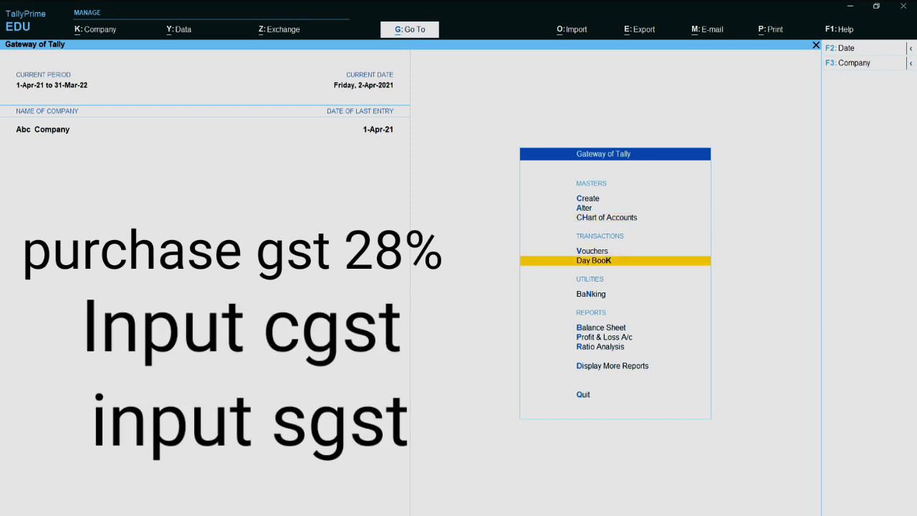
{"action": "key", "text": "Down"}
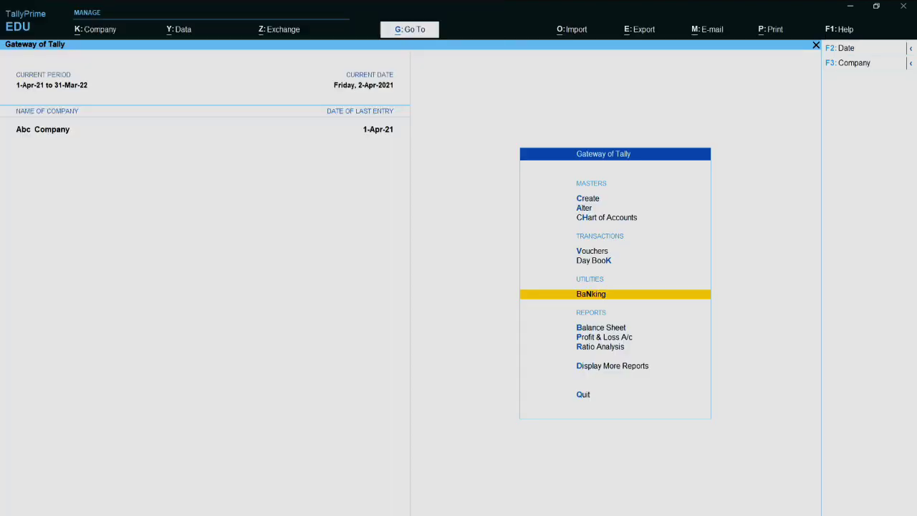
{"action": "key", "text": "Up"}
{"action": "key", "text": "Up"}
{"action": "key", "text": "Return"}
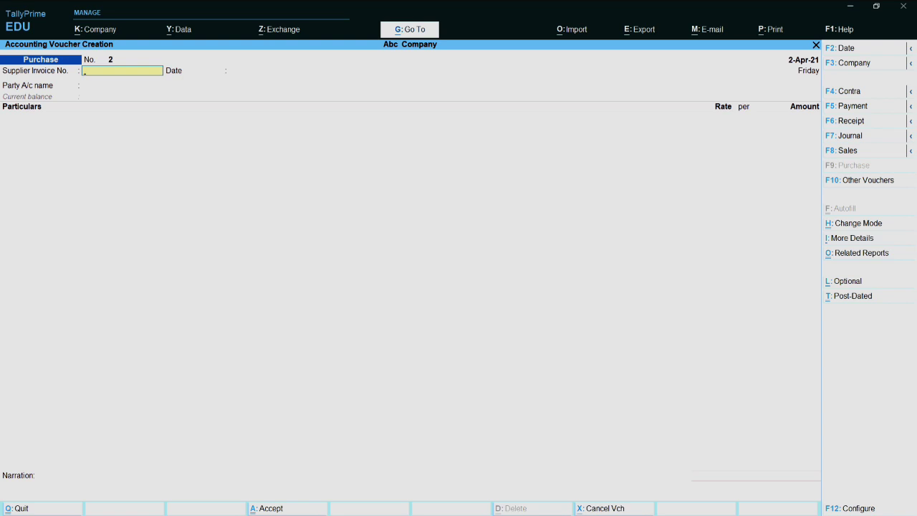
Cycle through the Contra, Payment and Receipt voucher types, then return to Purchase
{"action": "key", "text": "F4"}
{"action": "key", "text": "F5"}
{"action": "key", "text": "F6"}
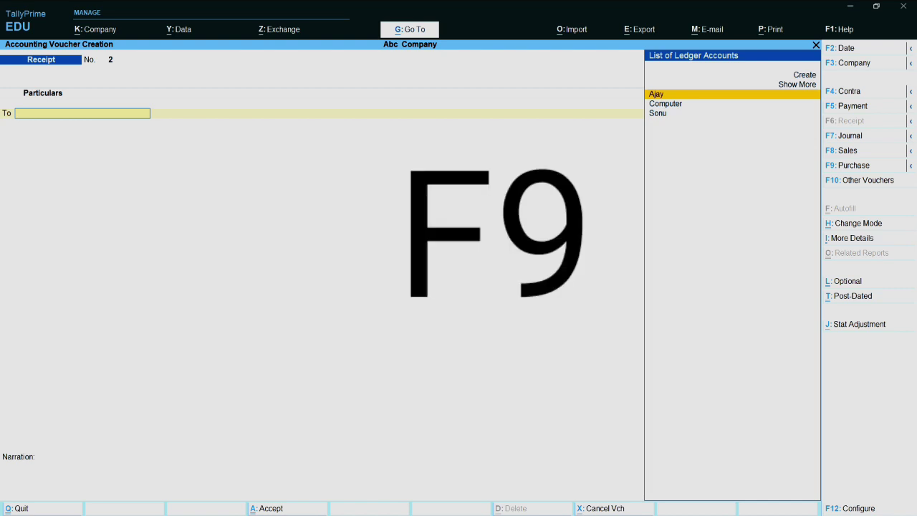
{"action": "key", "text": "F9"}
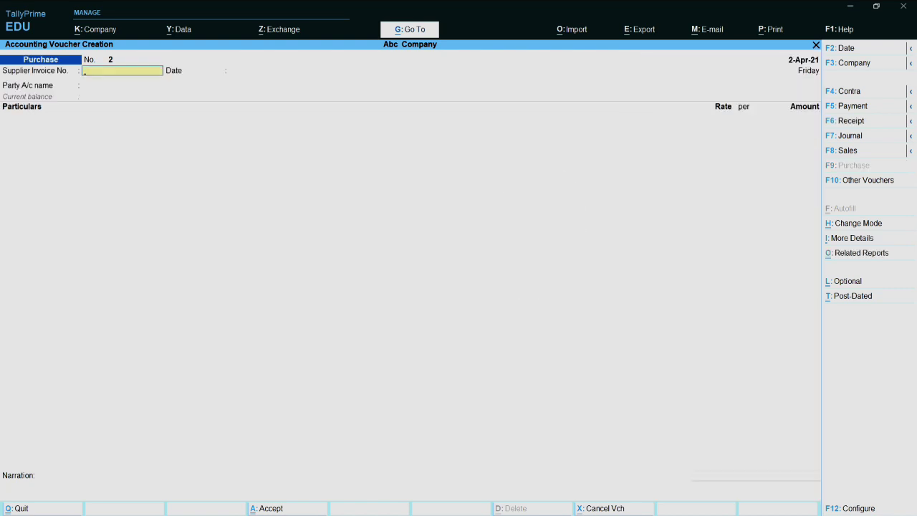
Enter supplier invoice number 1234 and accept the date 2-Apr-21
{"action": "type", "text": "1234"}
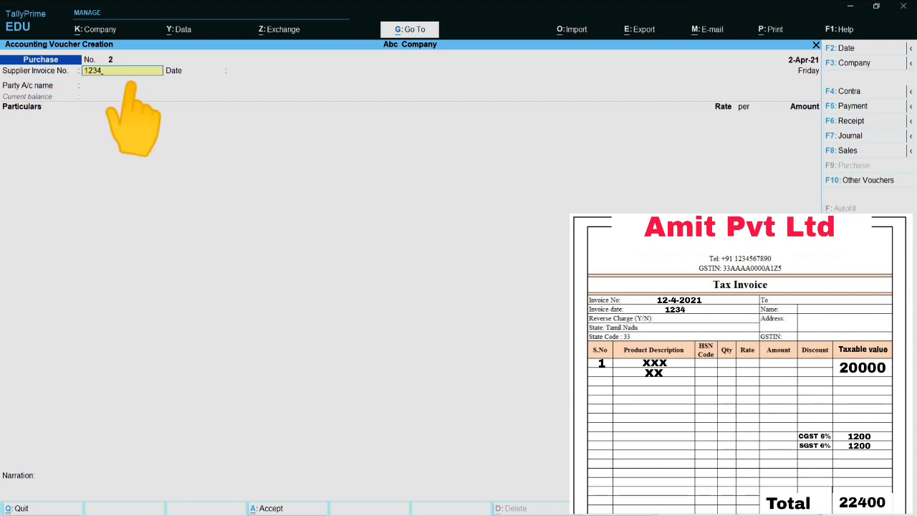
{"action": "key", "text": "Return"}
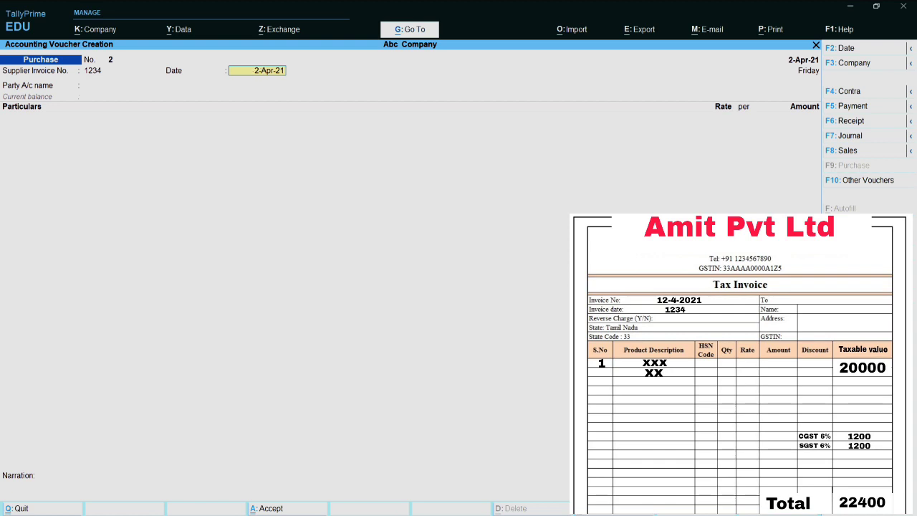
{"action": "key", "text": "Return"}
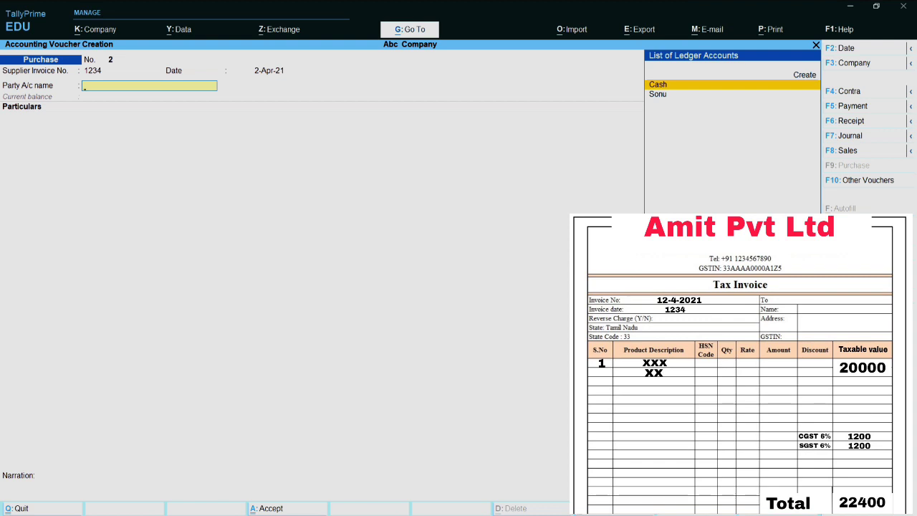
Start a new party ledger named AMIT PVT LTD
{"action": "type", "text": "a"}
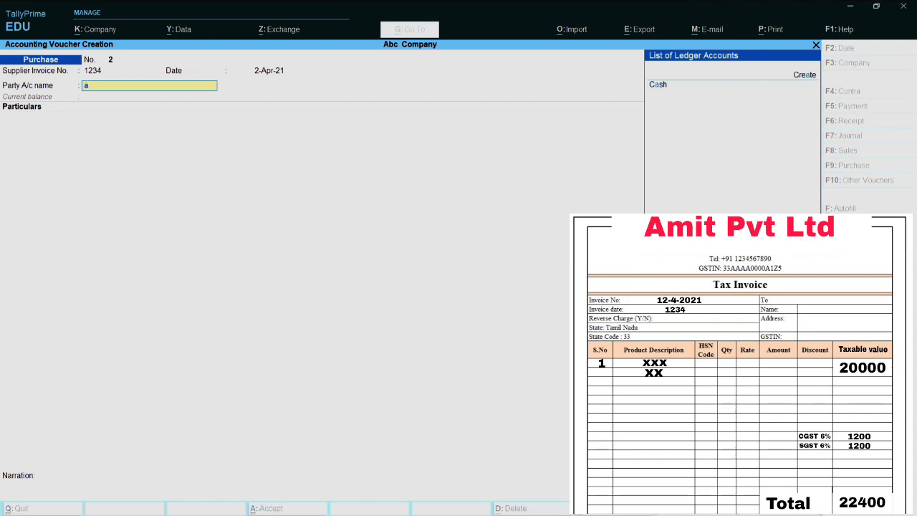
{"action": "key", "text": "BackSpace"}
{"action": "key", "text": "alt+c"}
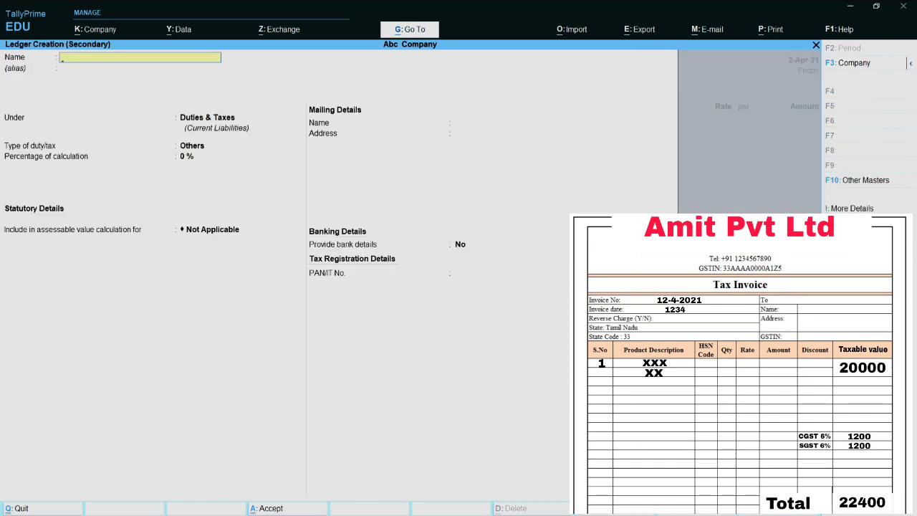
{"action": "type", "text": "AMIT PVT LTD"}
{"action": "key", "text": "Return"}
{"action": "key", "text": "Return"}
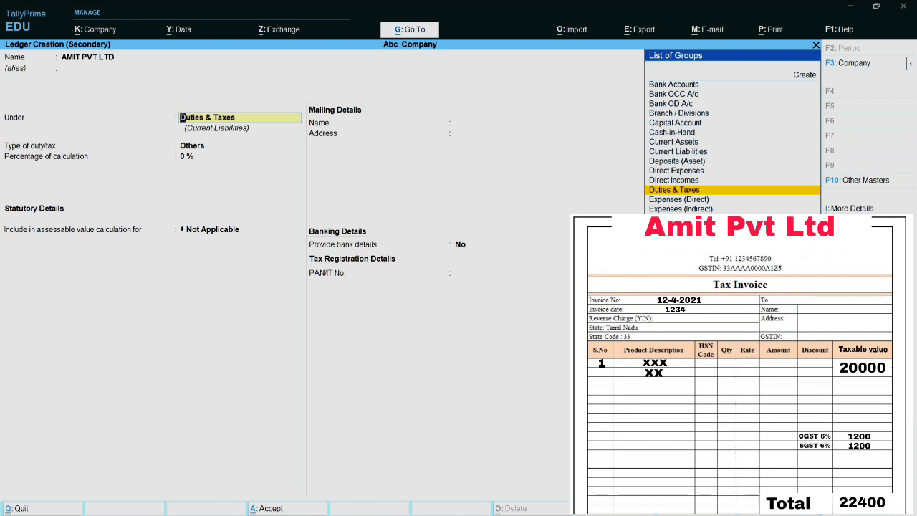
Place it under Sundry Creditors with Uttar Pradesh and Regular registration, and save it
{"action": "type", "text": "SUN"}
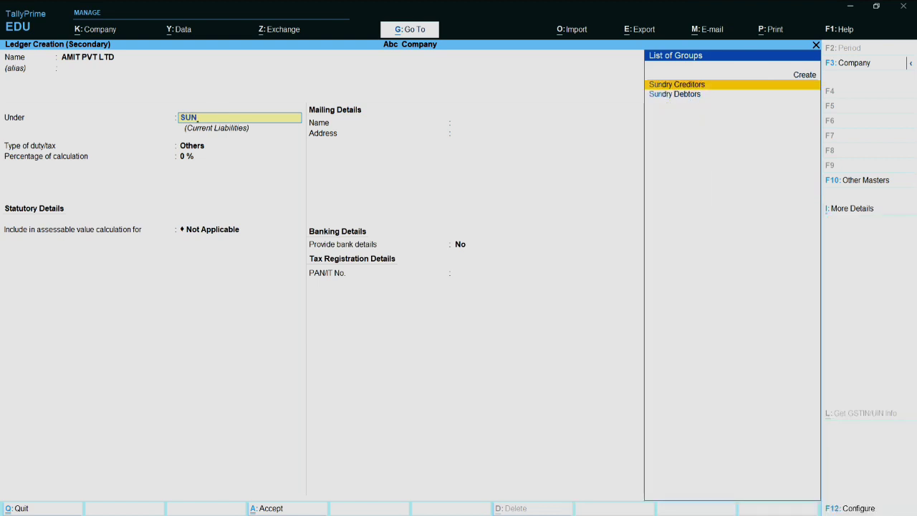
{"action": "key", "text": "Return"}
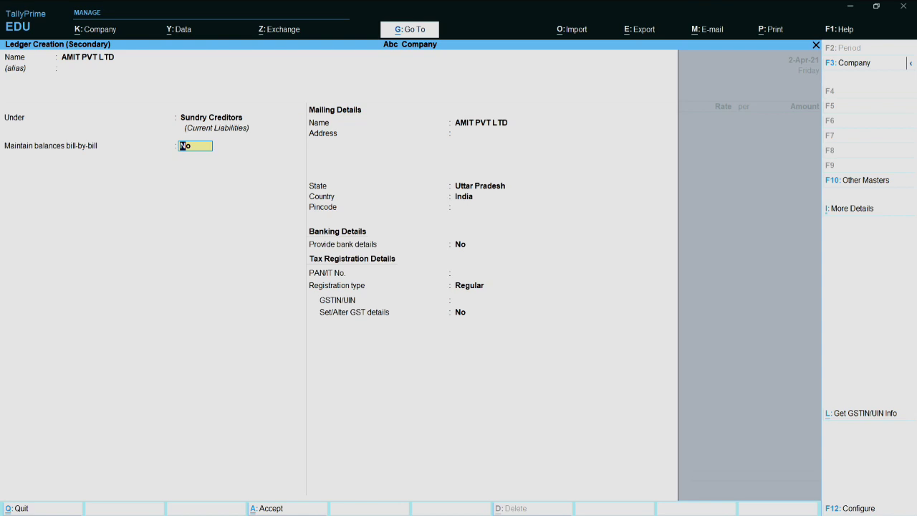
{"action": "key", "text": "Return"}
{"action": "key", "text": "Return"}
{"action": "key", "text": "Return"}
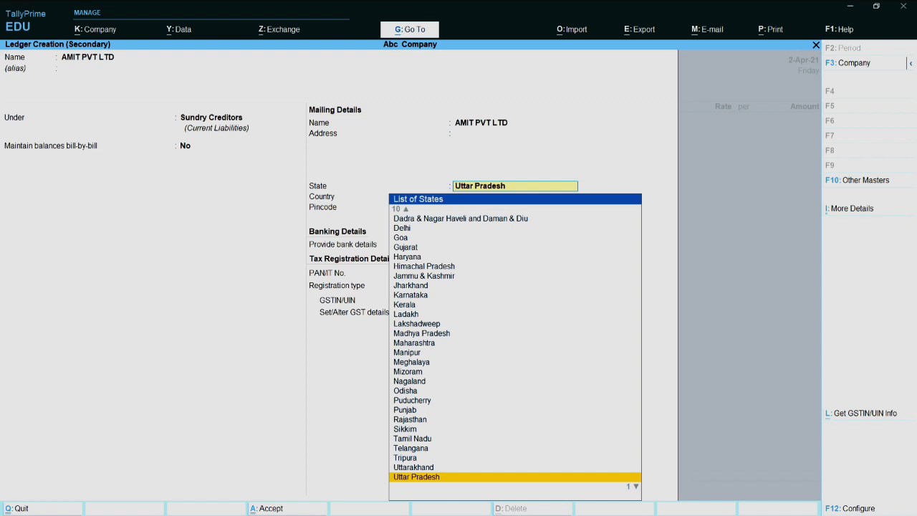
{"action": "key", "text": "Return"}
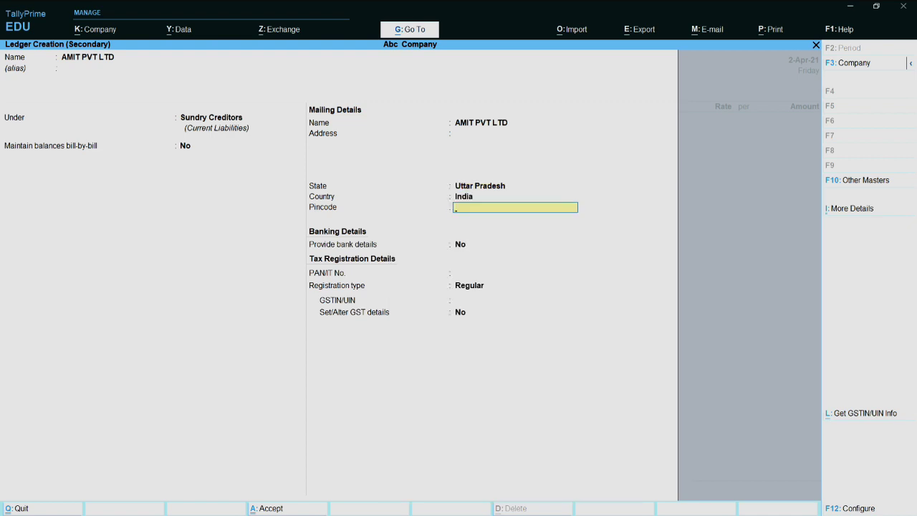
{"action": "key", "text": "Return"}
{"action": "key", "text": "Return"}
{"action": "key", "text": "Return"}
{"action": "key", "text": "Return"}
{"action": "key", "text": "Return"}
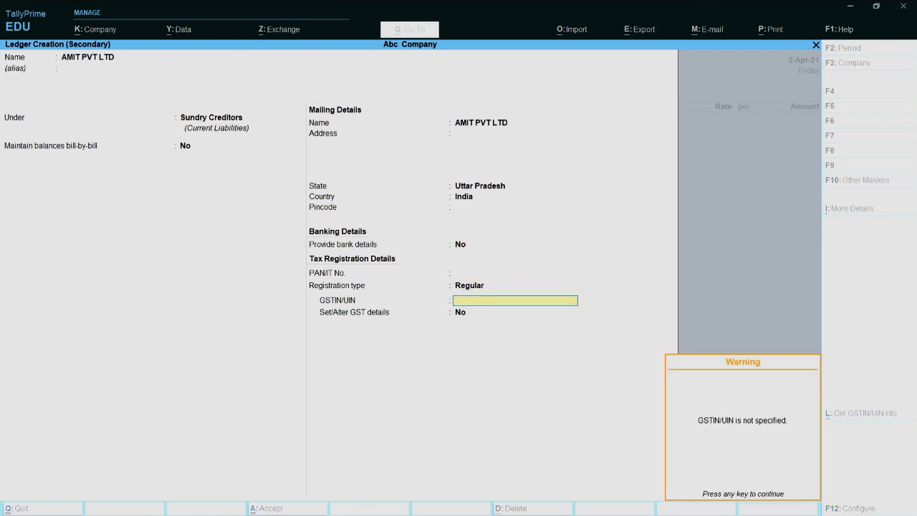
{"action": "key", "text": "Return"}
{"action": "key", "text": "Return"}
{"action": "key", "text": "Return"}
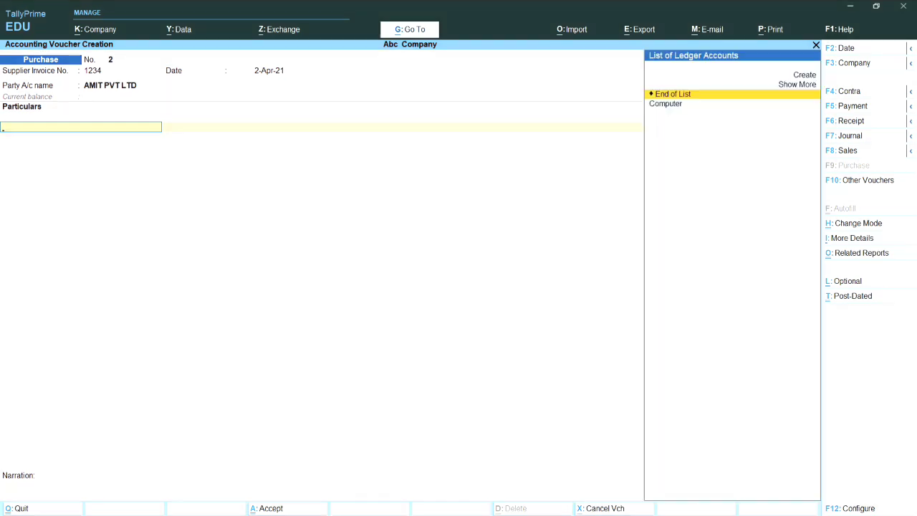
Create a PURCHASE SGT 12% ledger under Purchase Accounts
{"action": "key", "text": "alt+c"}
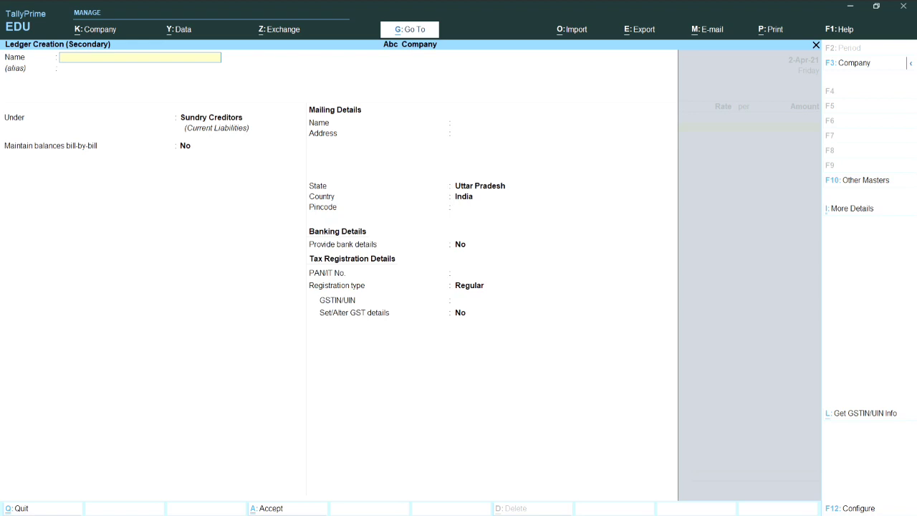
{"action": "type", "text": "PURCHASE  SGT 12%"}
{"action": "key", "text": "Return"}
{"action": "key", "text": "Return"}
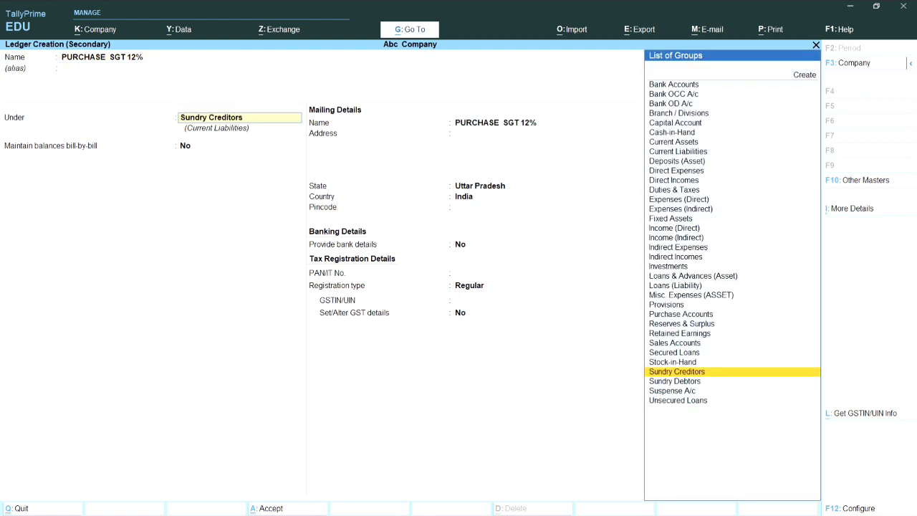
{"action": "type", "text": "PUR"}
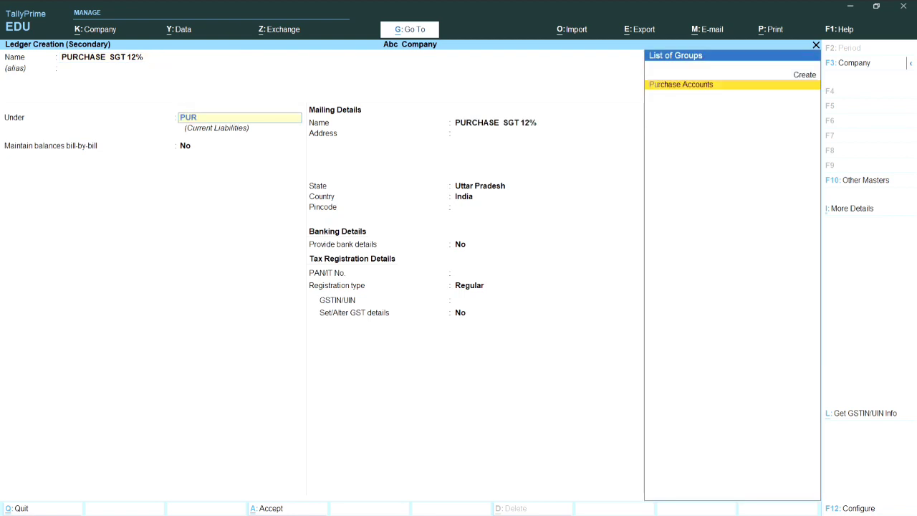
{"action": "key", "text": "Return"}
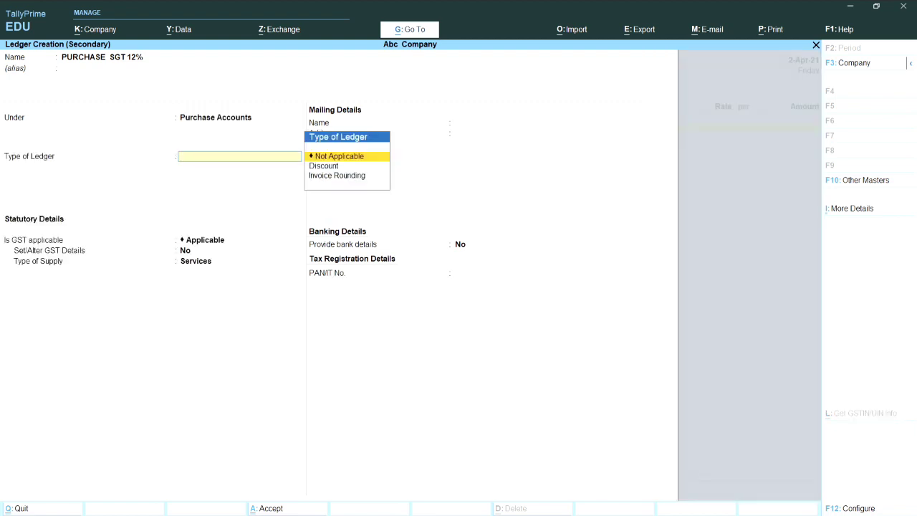
{"action": "key", "text": "Return"}
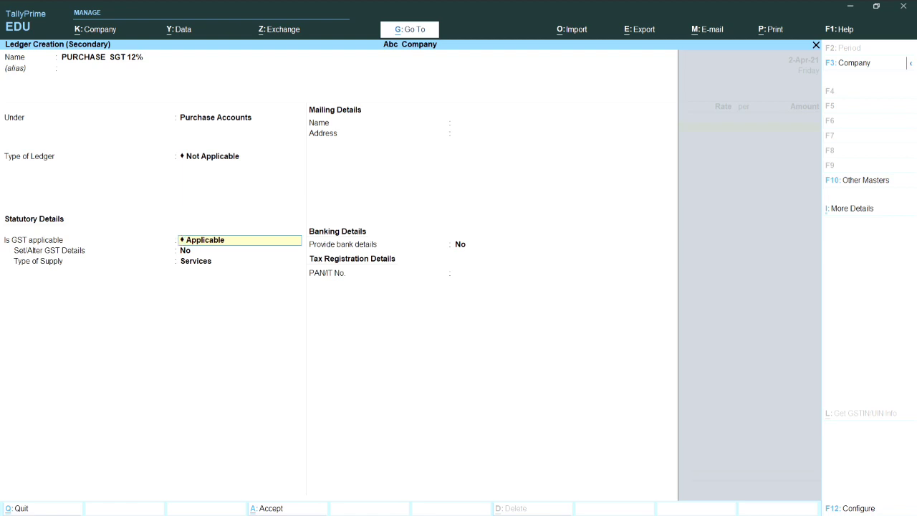
Set its supply type to Services, save it, and enter 20,000 as the purchase amount
{"action": "key", "text": "Return"}
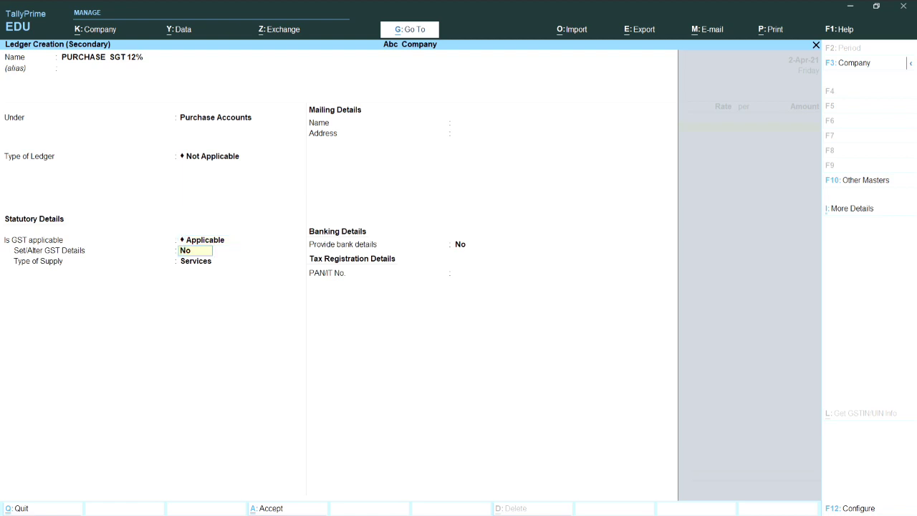
{"action": "key", "text": "Return"}
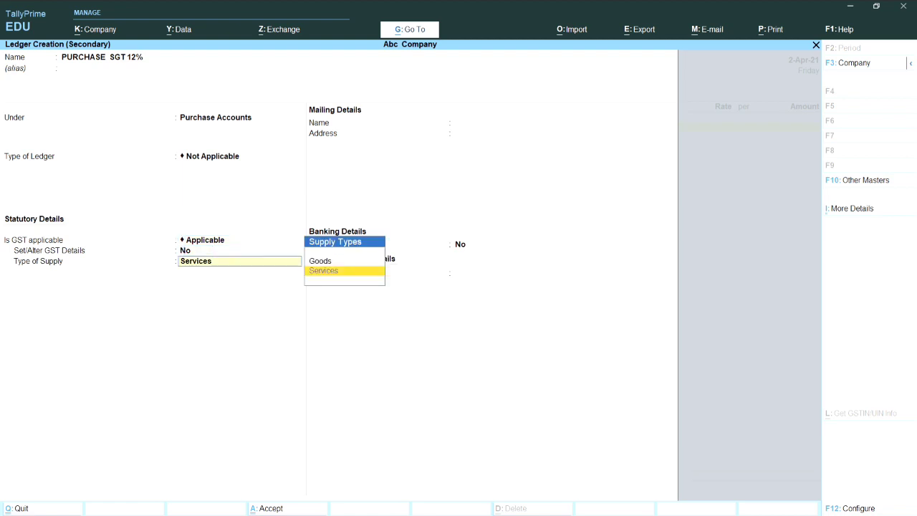
{"action": "key", "text": "Return"}
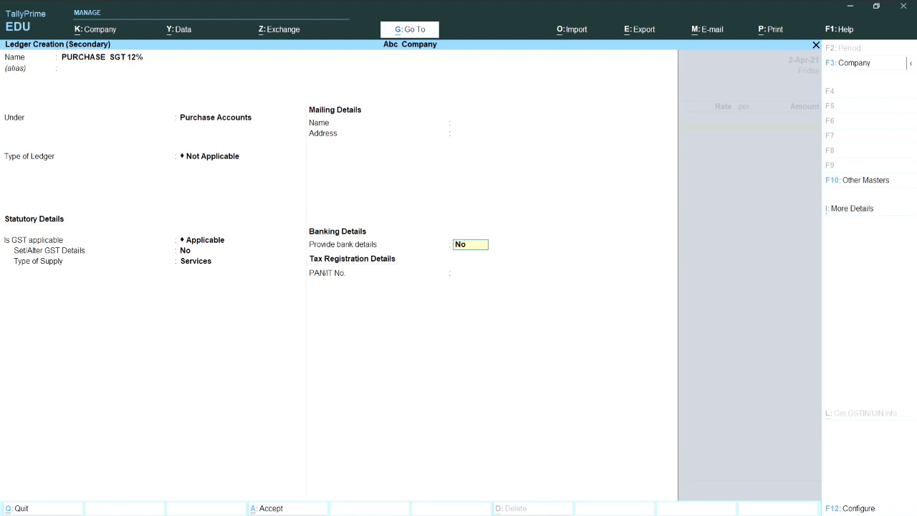
{"action": "key", "text": "Return"}
{"action": "key", "text": "Return"}
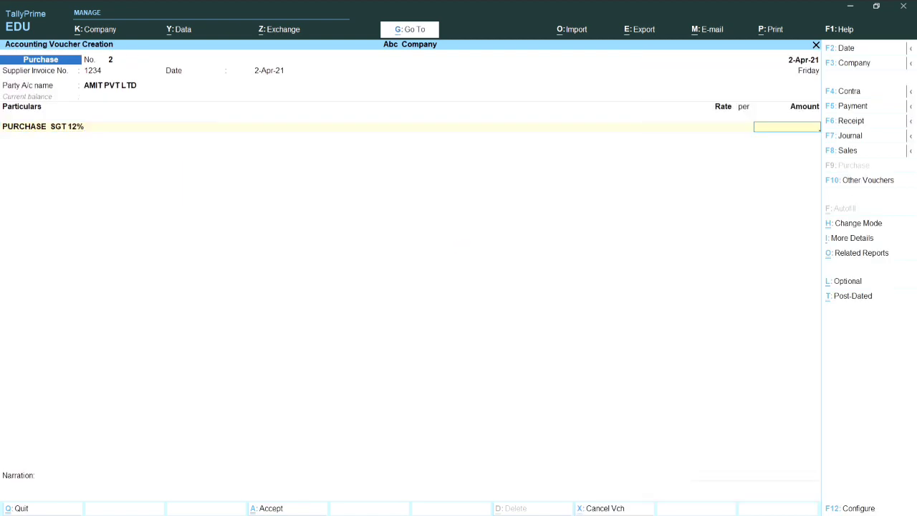
{"action": "type", "text": "20000"}
{"action": "key", "text": "Return"}
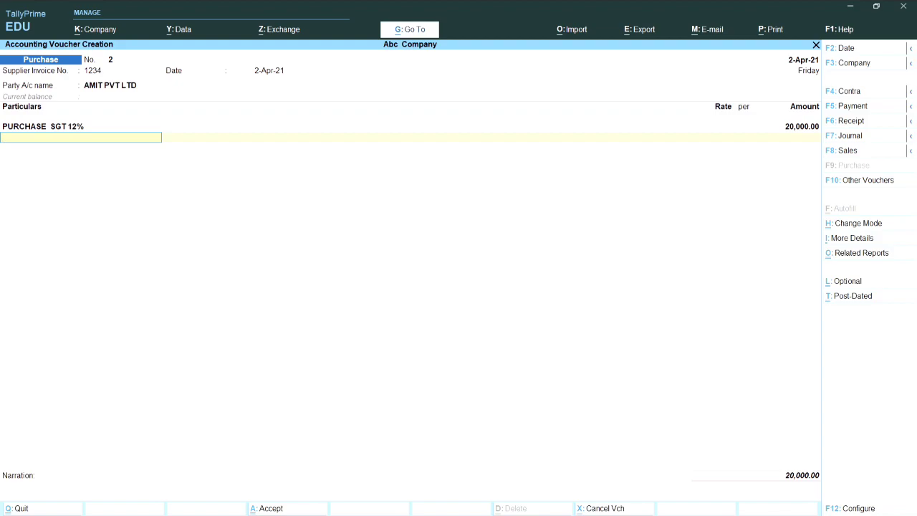
Start a new ledger named INPUT CGST 6%
{"action": "key", "text": "alt+c"}
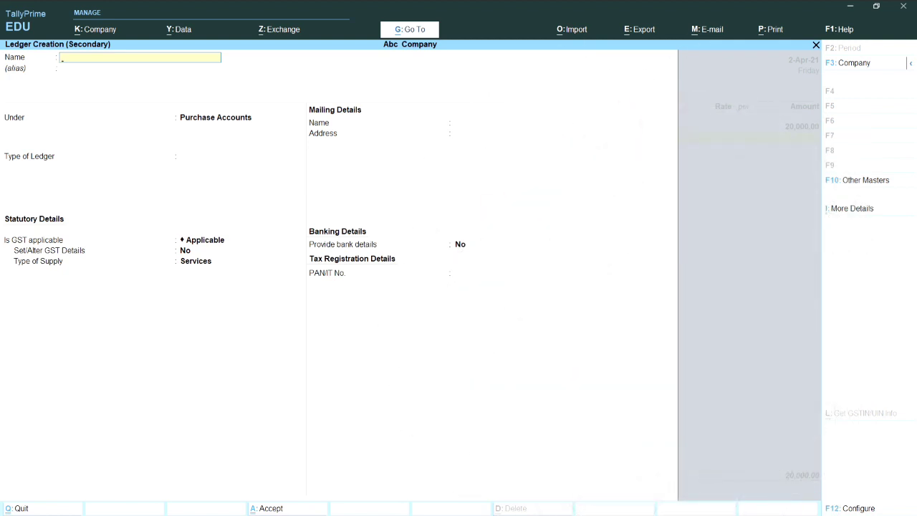
{"action": "type", "text": "CGS"}
{"action": "key", "text": "BackSpace"}
{"action": "key", "text": "BackSpace"}
{"action": "key", "text": "BackSpace"}
{"action": "key", "text": "BackSpace"}
{"action": "type", "text": "INPUT CGST 6%"}
{"action": "key", "text": "Return"}
{"action": "key", "text": "Return"}
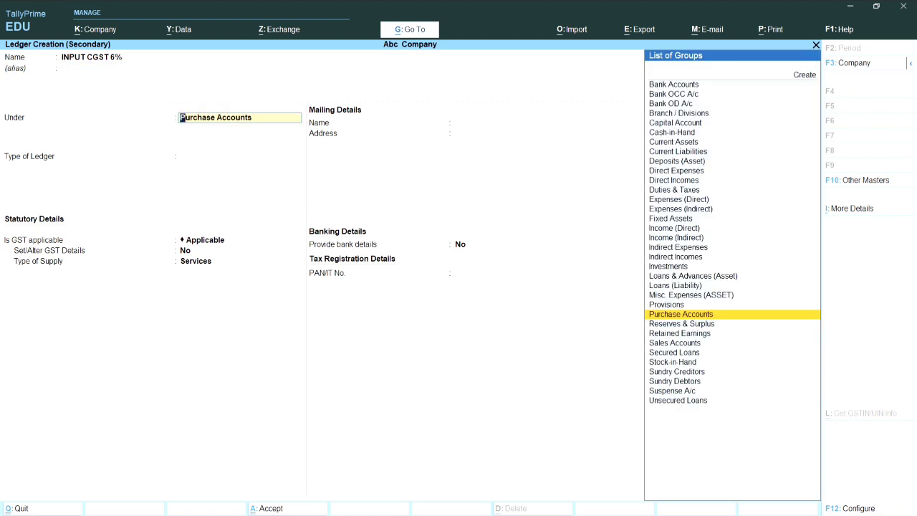
Place it under Duties & Taxes as GST Central Tax at 6% and save it
{"action": "type", "text": "DU"}
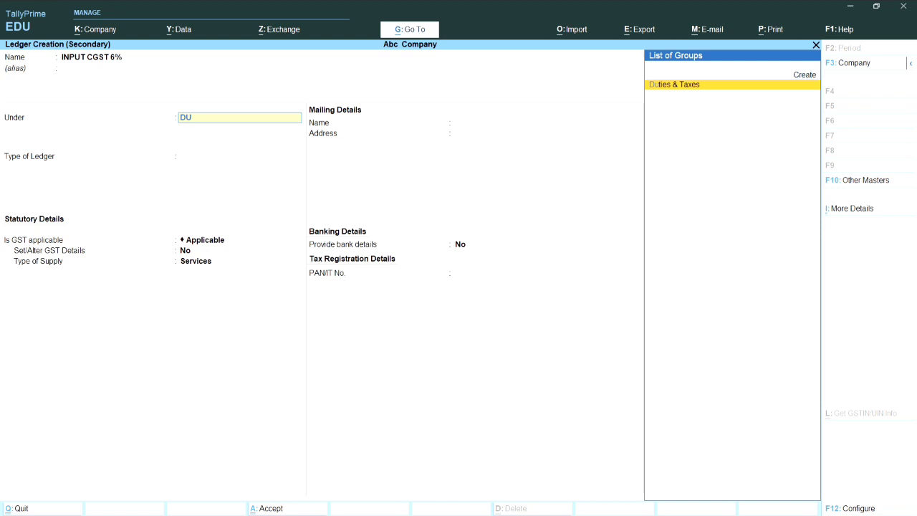
{"action": "key", "text": "Return"}
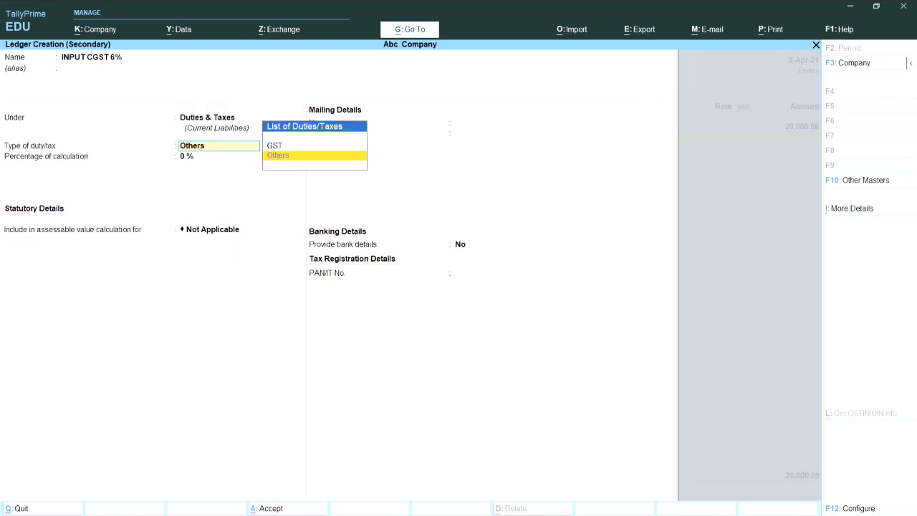
{"action": "key", "text": "Up"}
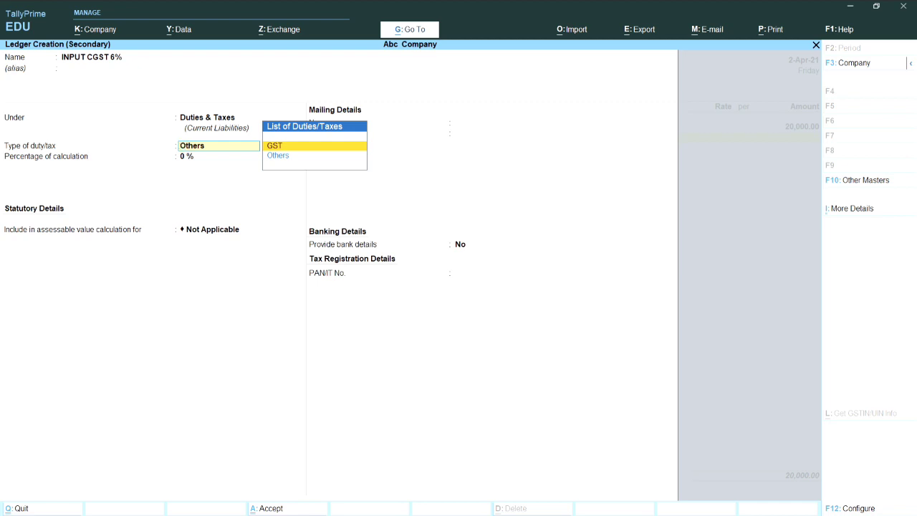
{"action": "key", "text": "Return"}
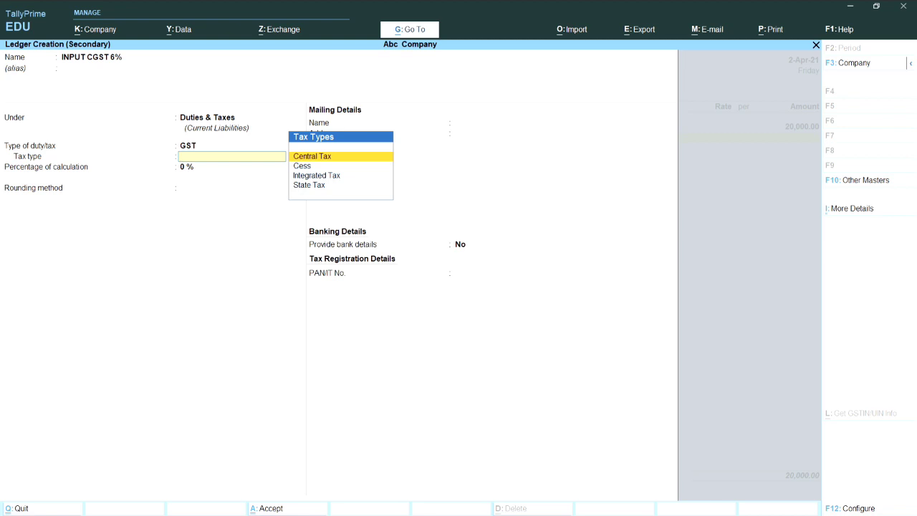
{"action": "key", "text": "Return"}
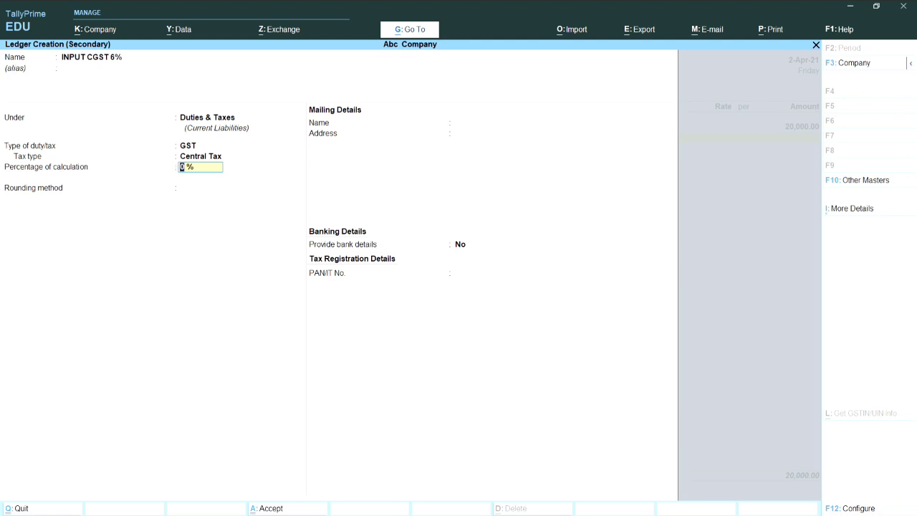
{"action": "type", "text": "6"}
{"action": "key", "text": "Return"}
{"action": "key", "text": "Return"}
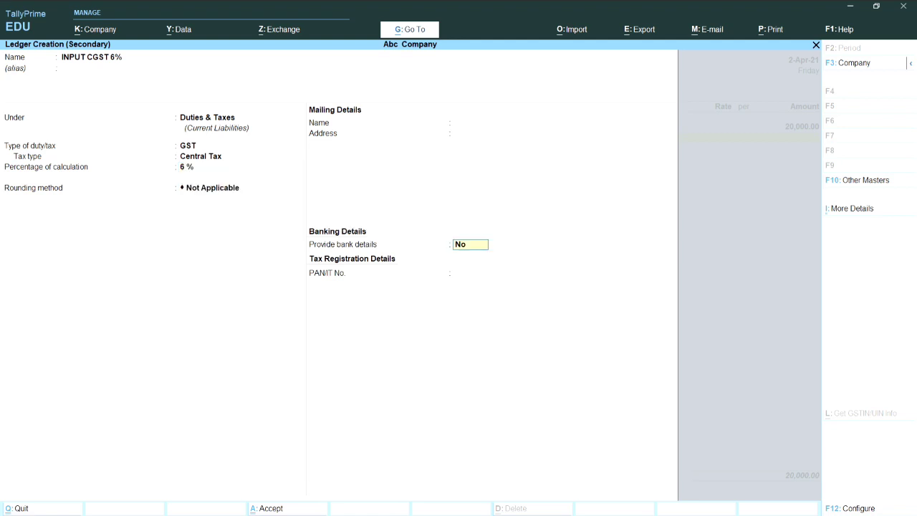
{"action": "key", "text": "Return"}
{"action": "key", "text": "Return"}
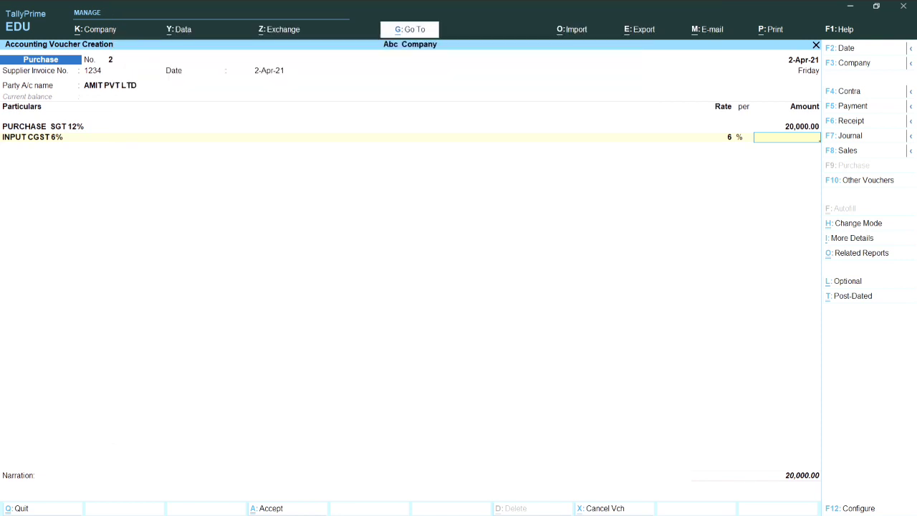
Enter 1,200 on the CGST line and start a new ledger named INPUT SGST 6%
{"action": "type", "text": "1200"}
{"action": "key", "text": "Return"}
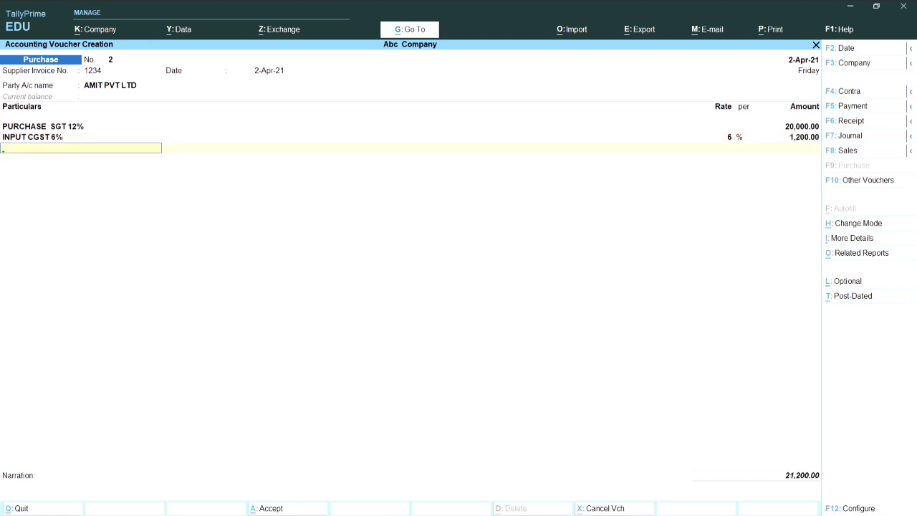
{"action": "key", "text": "alt+c"}
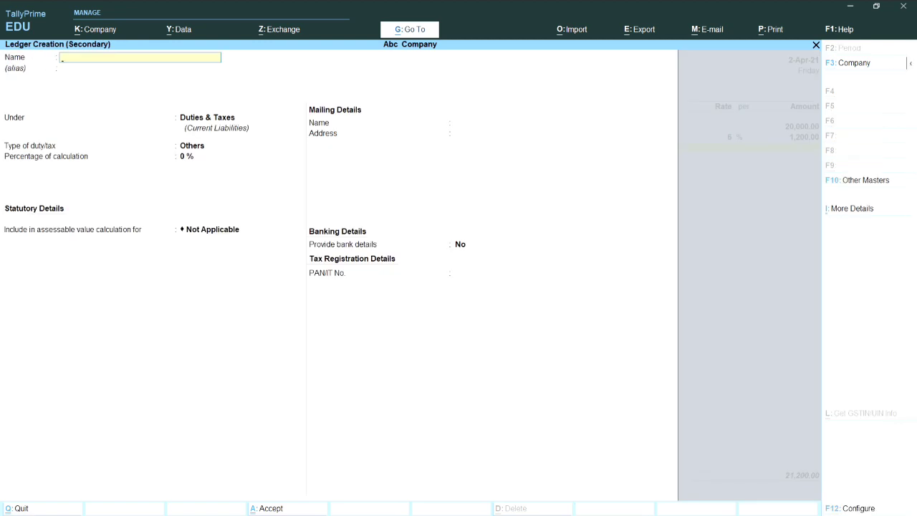
{"action": "type", "text": "INPUT SGST 6%"}
{"action": "key", "text": "Return"}
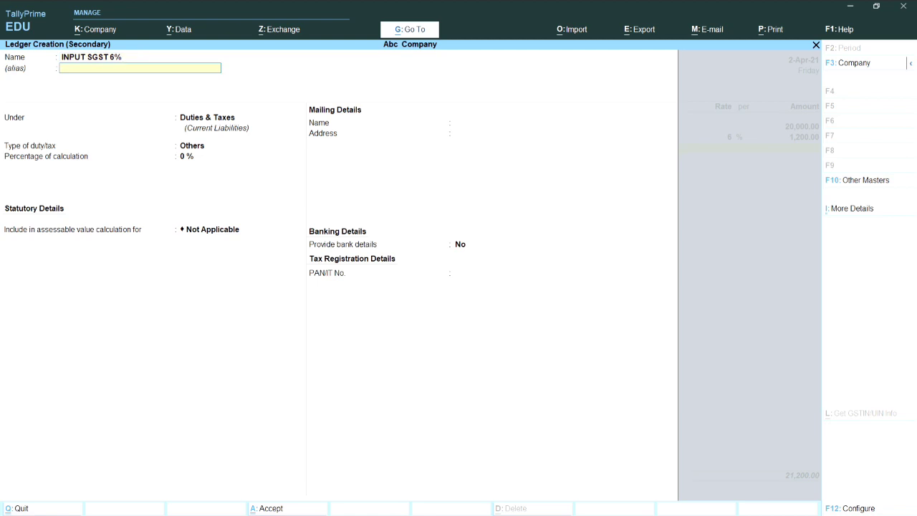
Keep the ledger under Duties & Taxes and enter a 6% rate
{"action": "key", "text": "Return"}
{"action": "key", "text": "Return"}
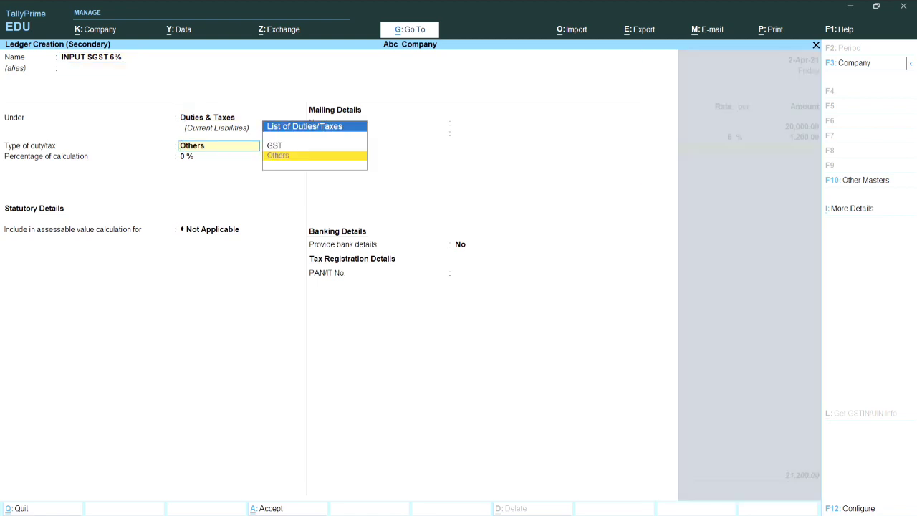
{"action": "key", "text": "Return"}
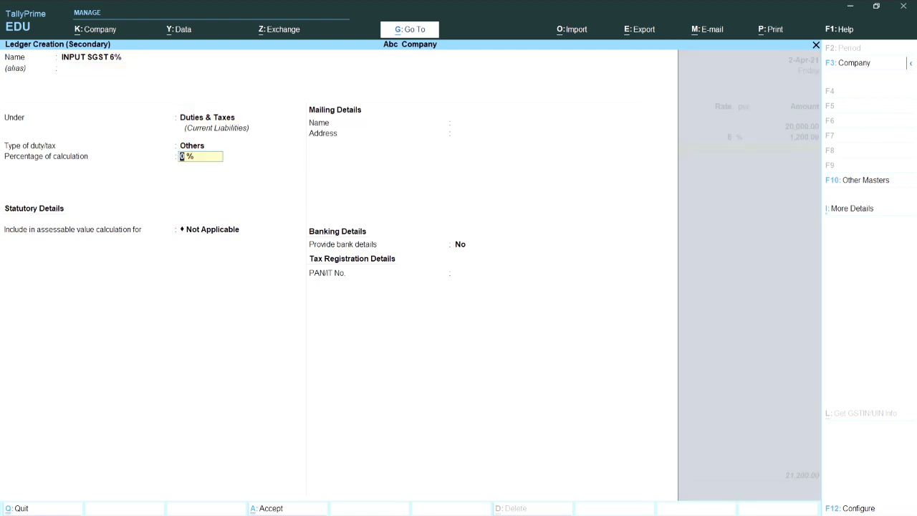
{"action": "type", "text": "6"}
{"action": "key", "text": "Return"}
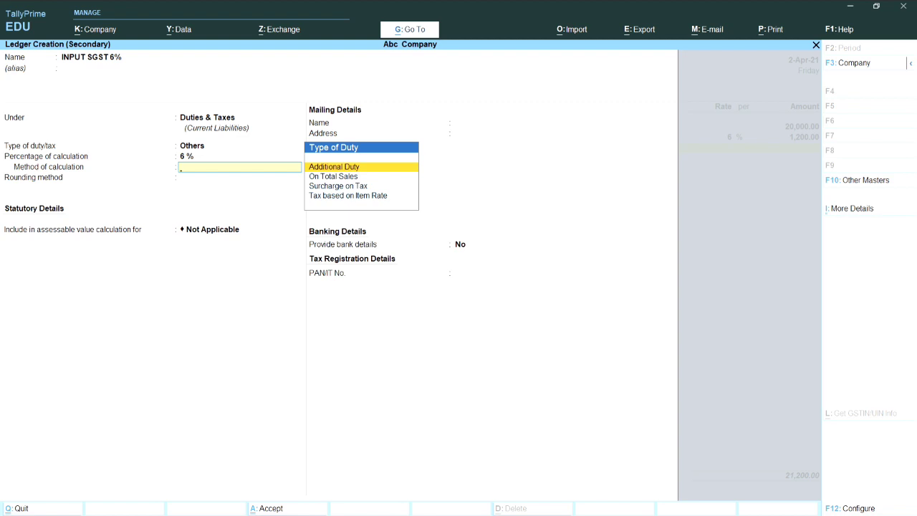
Correct the duty type to GST with State Tax at 6% and save the ledger
{"action": "key", "text": "BackSpace"}
{"action": "key", "text": "BackSpace"}
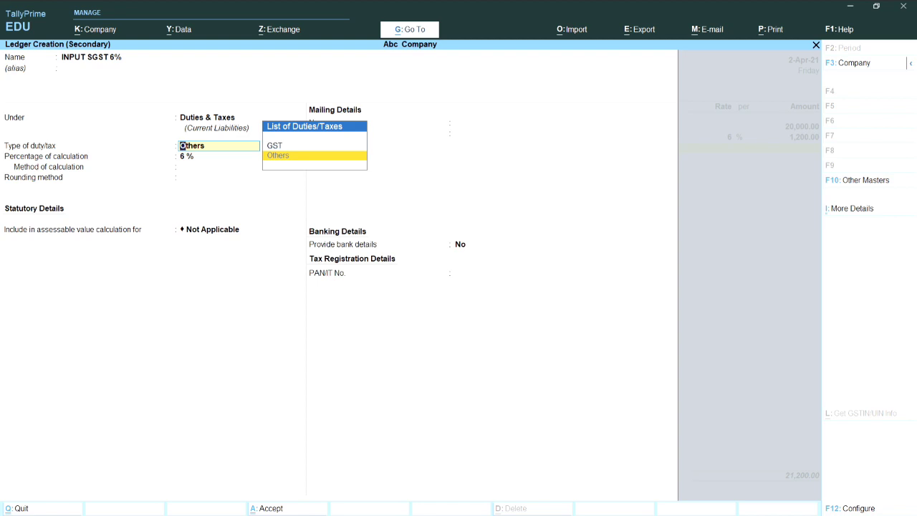
{"action": "key", "text": "Up"}
{"action": "key", "text": "Return"}
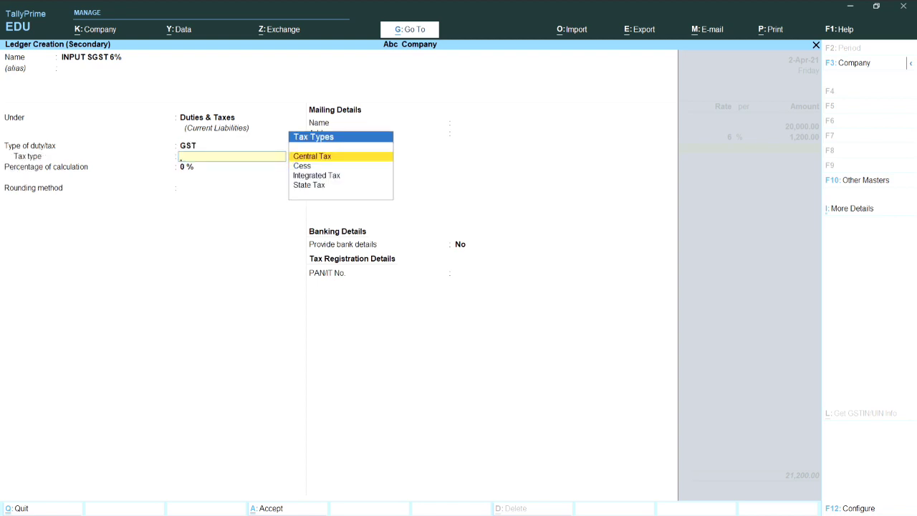
{"action": "key", "text": "Down"}
{"action": "key", "text": "Down"}
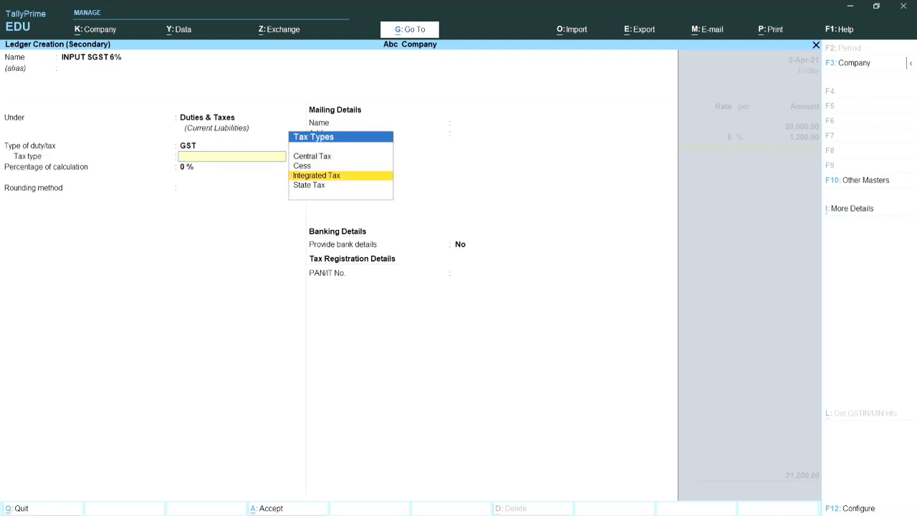
{"action": "key", "text": "Down"}
{"action": "key", "text": "Return"}
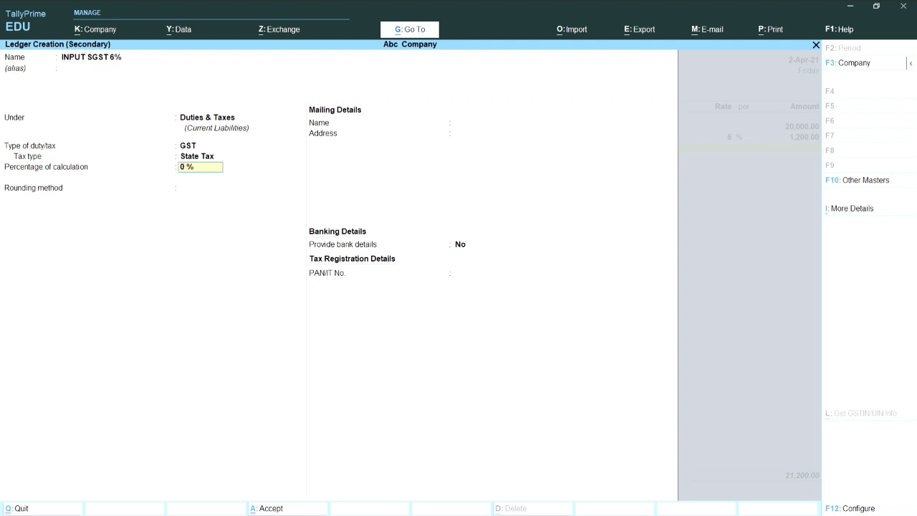
{"action": "type", "text": "6"}
{"action": "key", "text": "Return"}
{"action": "key", "text": "Return"}
{"action": "key", "text": "Return"}
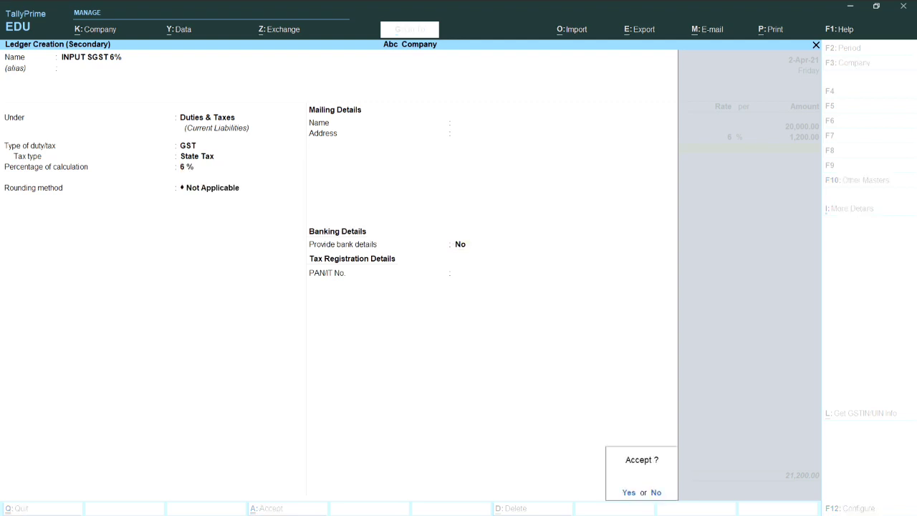
{"action": "key", "text": "Return"}
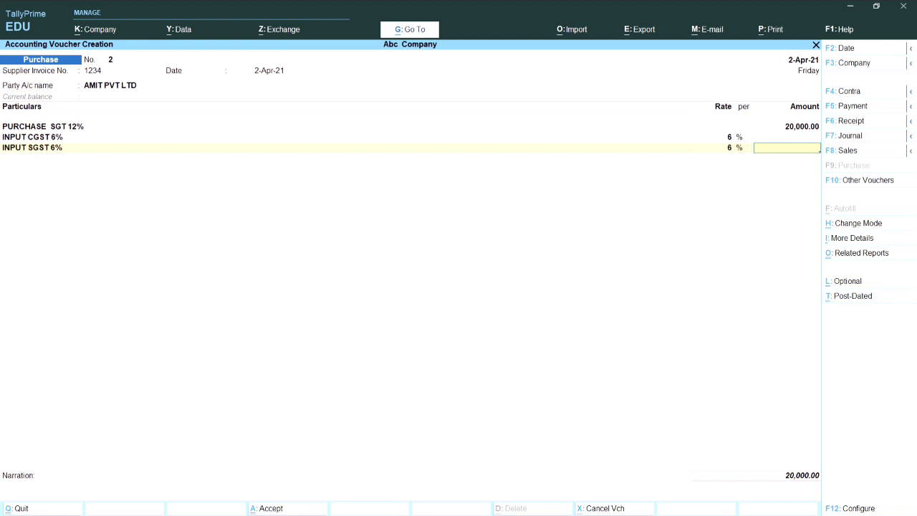
Enter 1,200 on the SGST line and re-enter 1,200 on the CGST line
{"action": "type", "text": "1,200"}
{"action": "key", "text": "Return"}
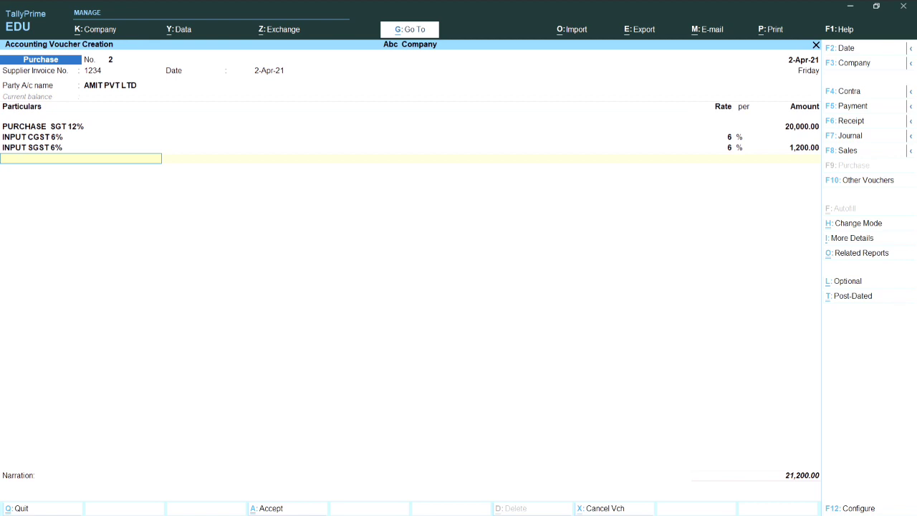
{"action": "key", "text": "Up"}
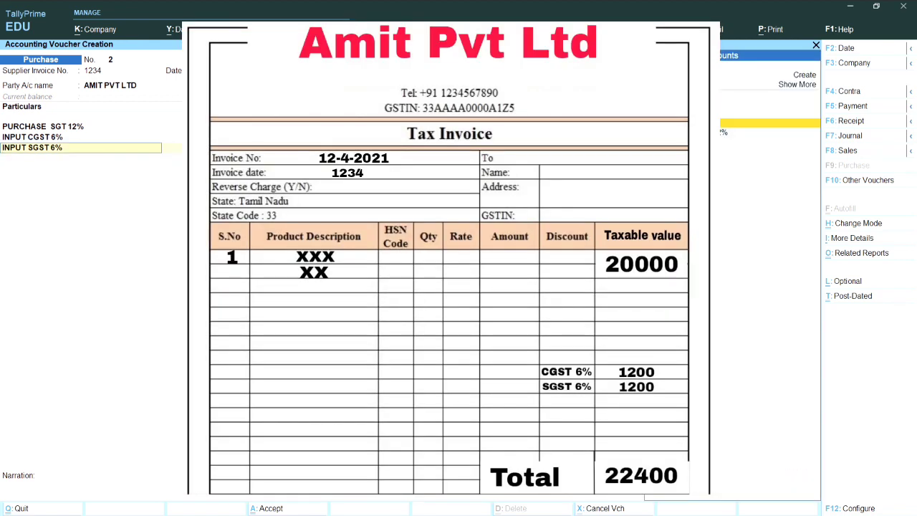
{"action": "key", "text": "Up"}
{"action": "type", "text": "1200"}
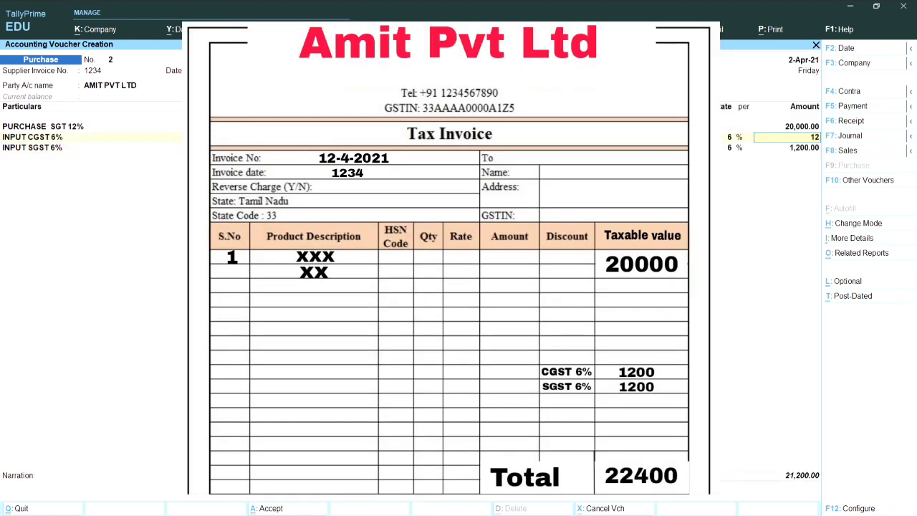
{"action": "key", "text": "Return"}
{"action": "key", "text": "Return"}
{"action": "key", "text": "Return"}
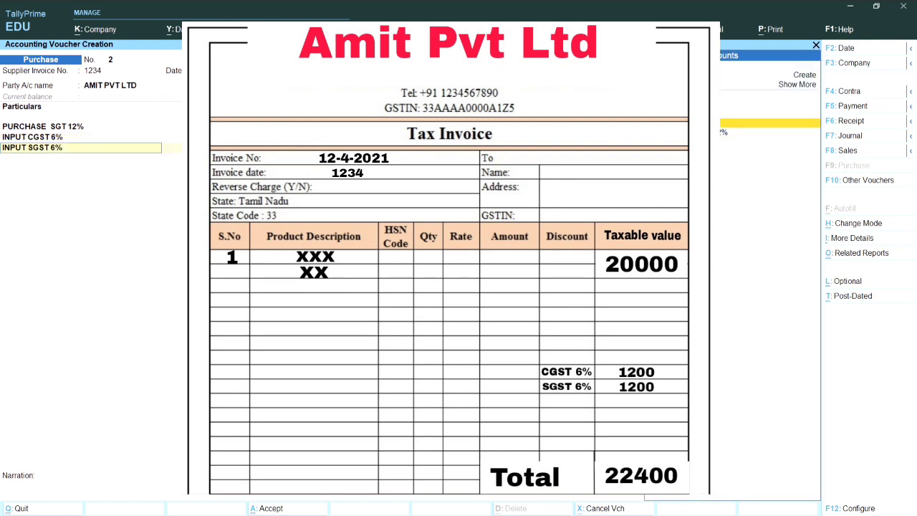
Leave the narration blank and dismiss the tax warning with the voucher at 22,400
{"action": "key", "text": "Return"}
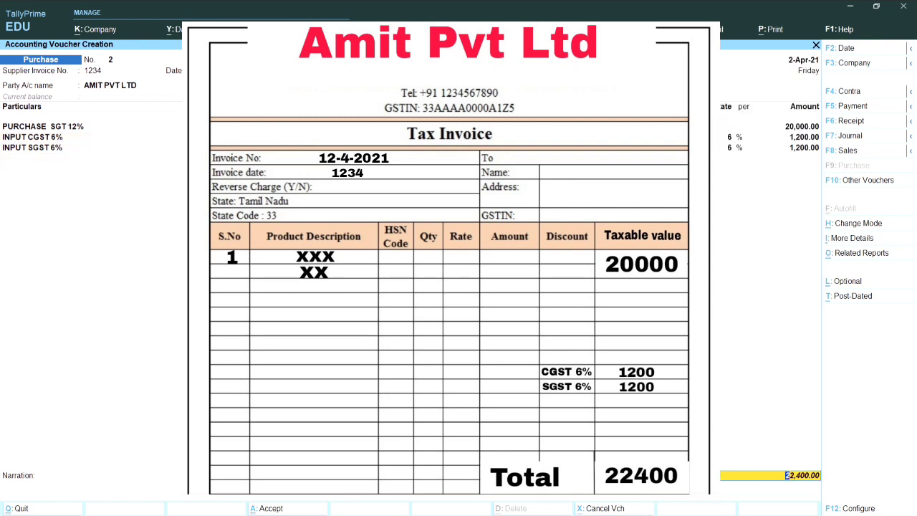
{"action": "key", "text": "Return"}
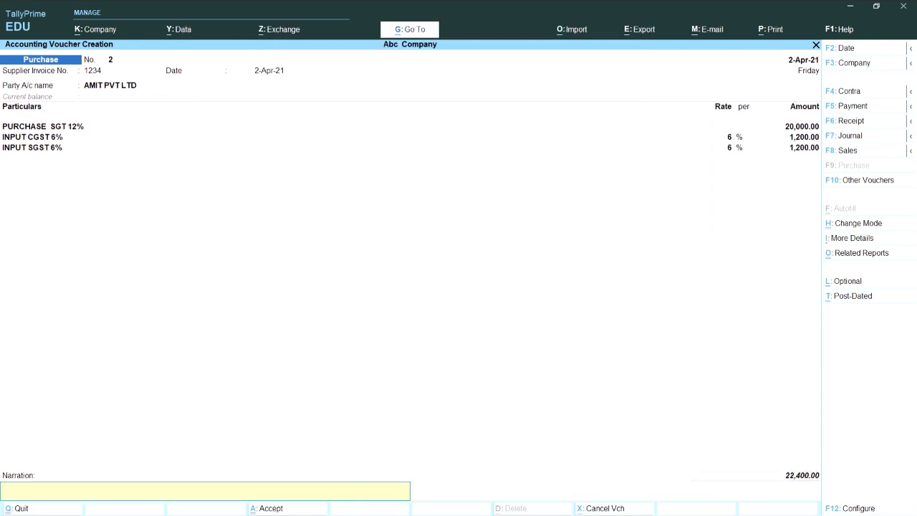
{"action": "key", "text": "Return"}
{"action": "key", "text": "Return"}
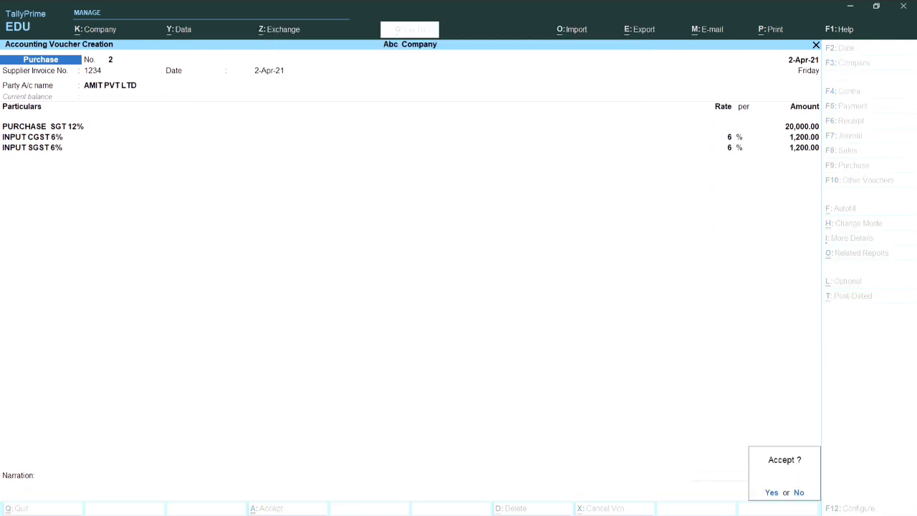
{"action": "key", "text": "Return"}
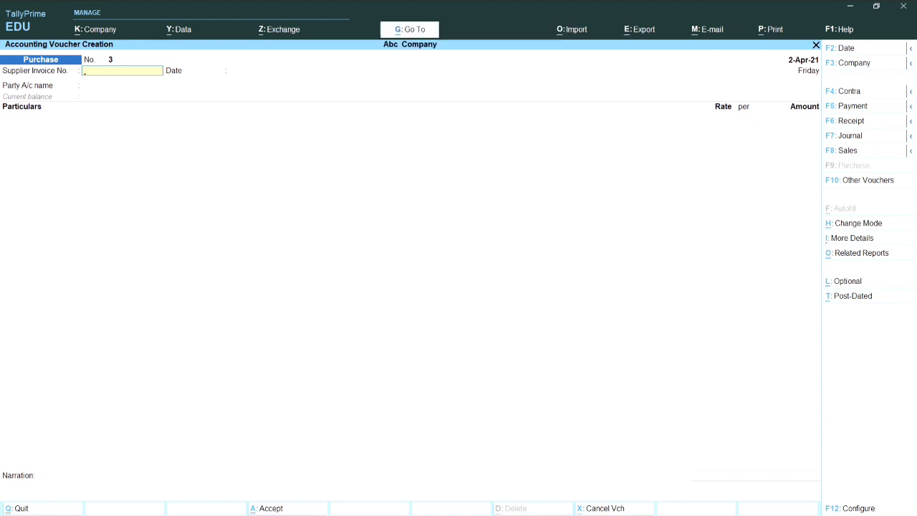
Save voucher 2, enter supplier invoice 123 dated 2-Apr-21 on voucher 3, and begin a party ledger
{"action": "type", "text": "23"}
{"action": "key", "text": "Return"}
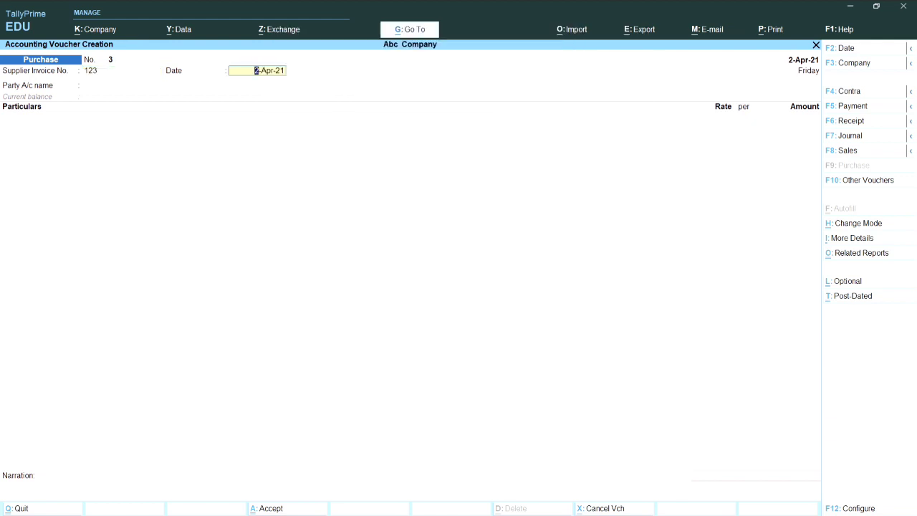
{"action": "key", "text": "Return"}
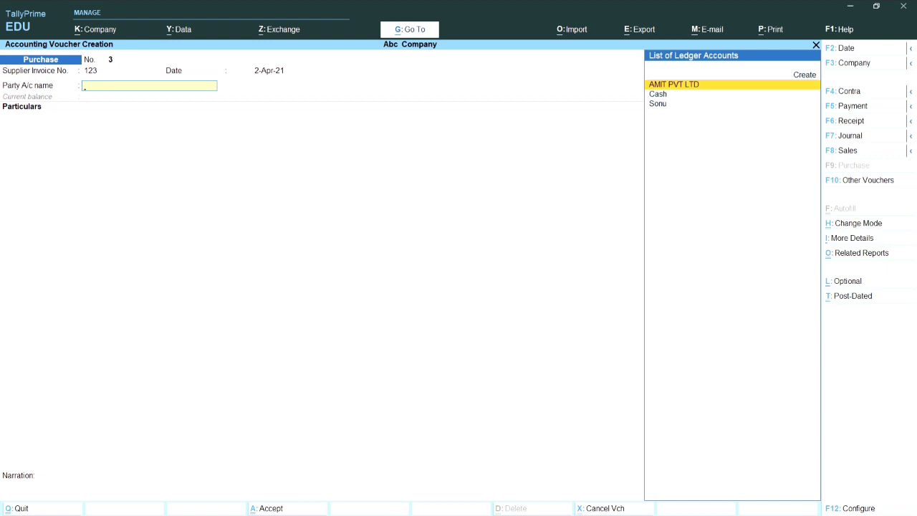
{"action": "key", "text": "alt+c"}
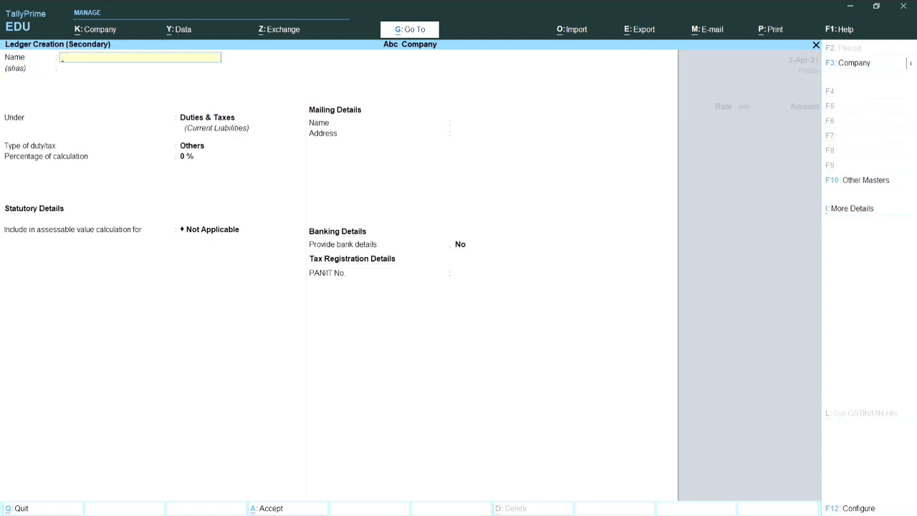
Name the ledger XYZ PVT LTD and place it under Sundry Creditors
{"action": "type", "text": "XYZ"}
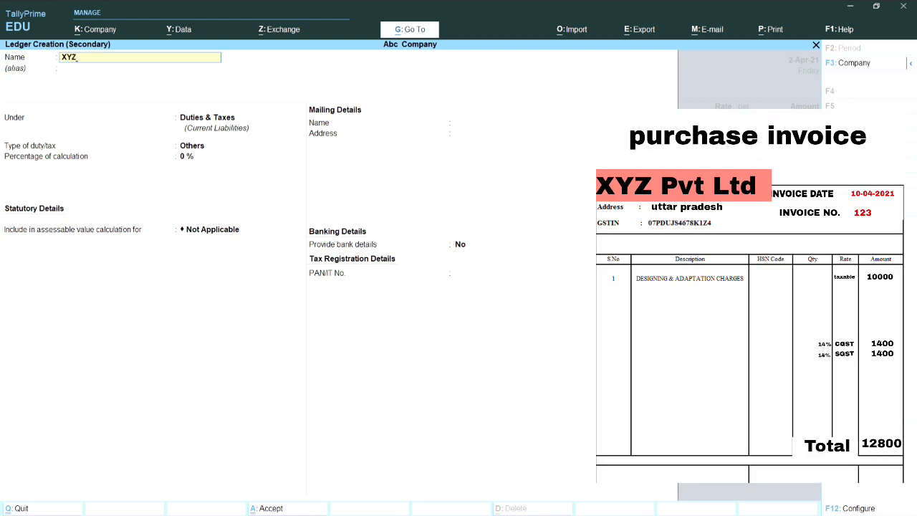
{"action": "type", "text": " PVT LTD"}
{"action": "key", "text": "Return"}
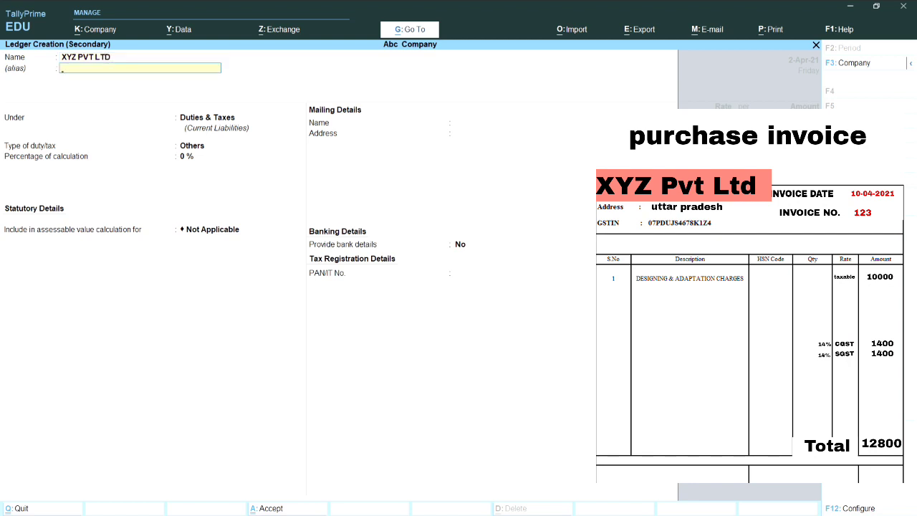
{"action": "key", "text": "Return"}
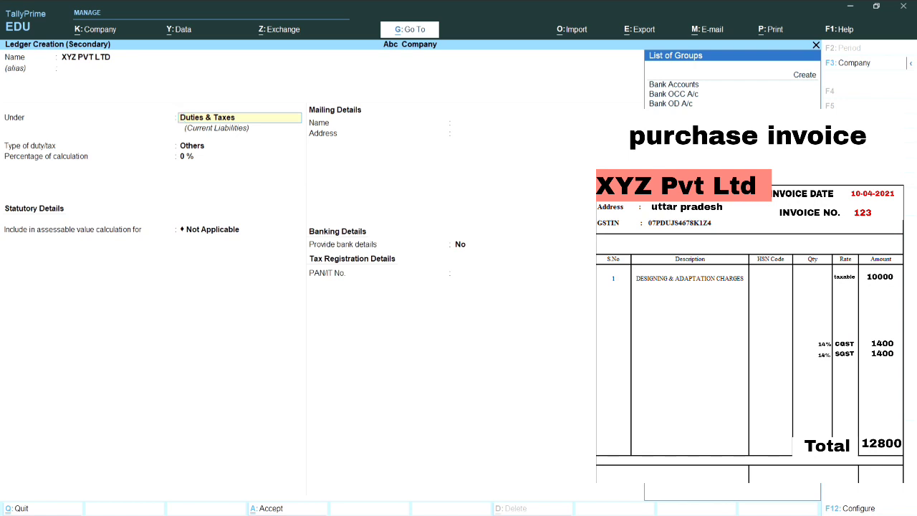
{"action": "type", "text": "CRE"}
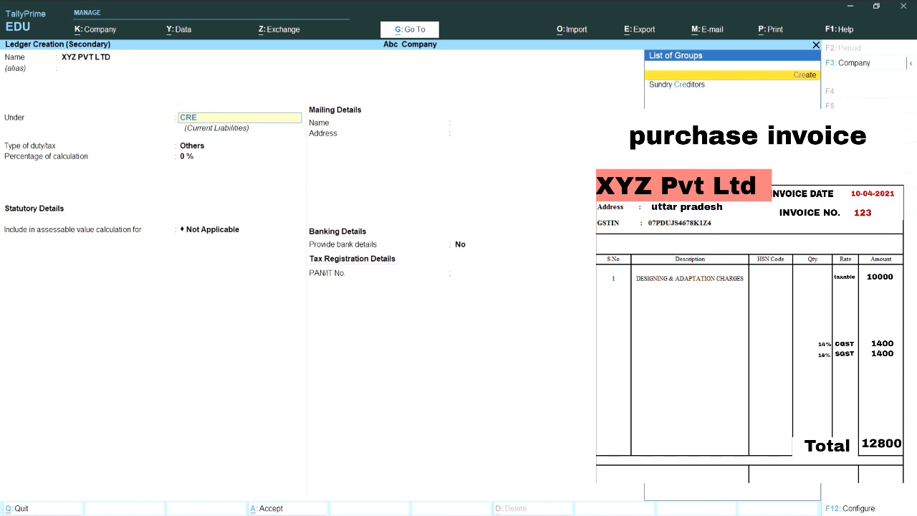
{"action": "key", "text": "Return"}
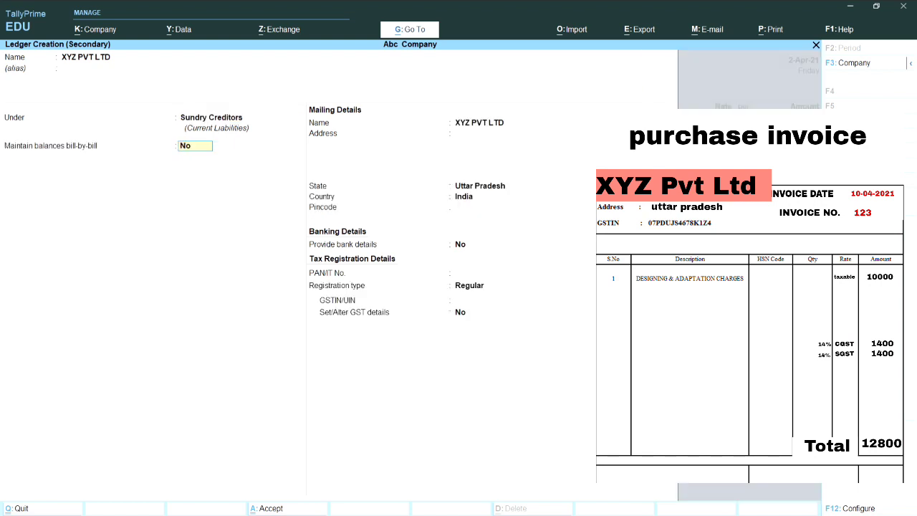
Keep the default mailing details and Uttar Pradesh, enter the supplier's GSTIN, and dismiss the warning
{"action": "key", "text": "Return"}
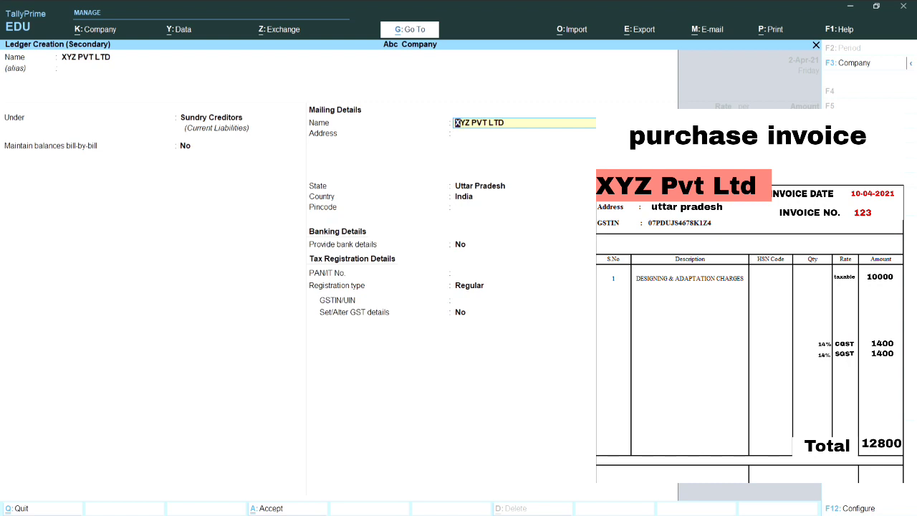
{"action": "key", "text": "Return"}
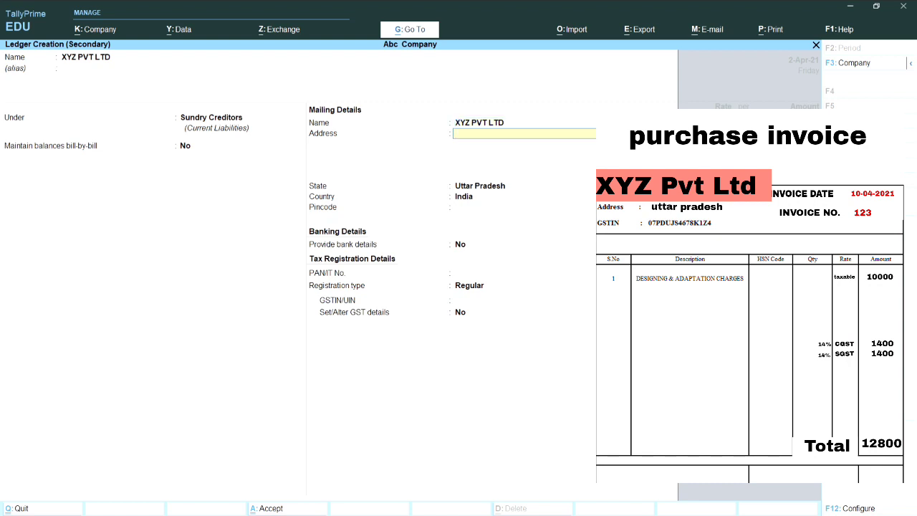
{"action": "key", "text": "Return"}
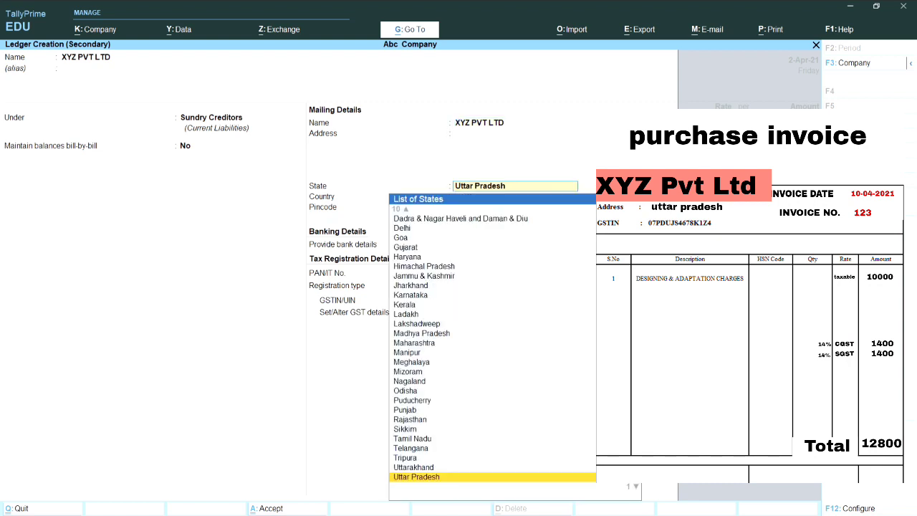
{"action": "key", "text": "Return"}
{"action": "key", "text": "Return"}
{"action": "key", "text": "Return"}
{"action": "key", "text": "Return"}
{"action": "key", "text": "Return"}
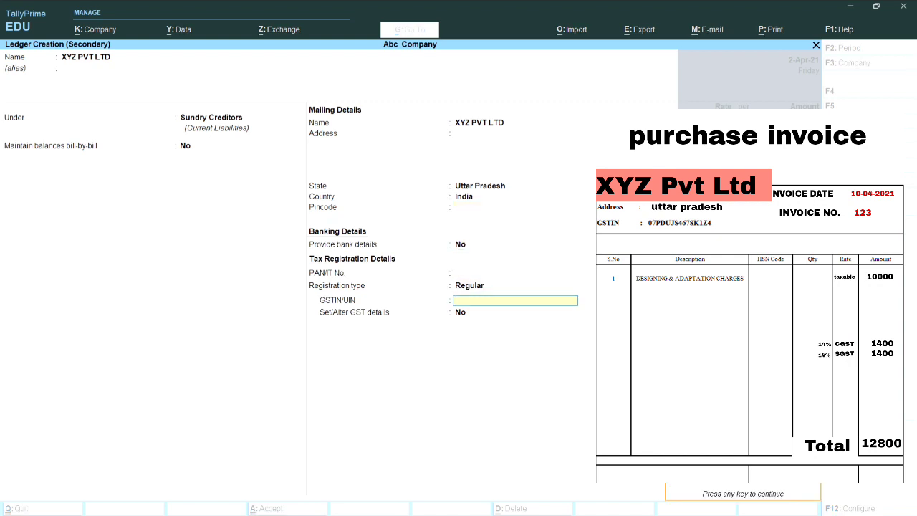
{"action": "key", "text": "Return"}
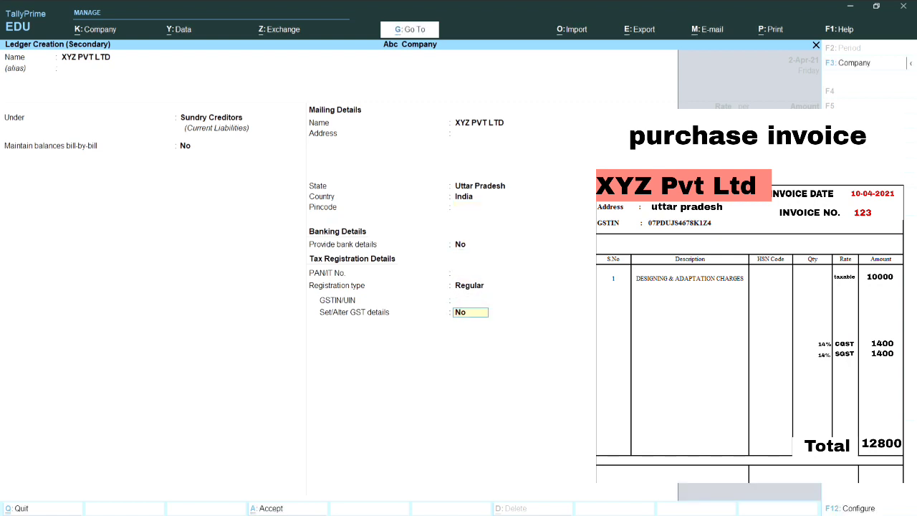
{"action": "key", "text": "Up"}
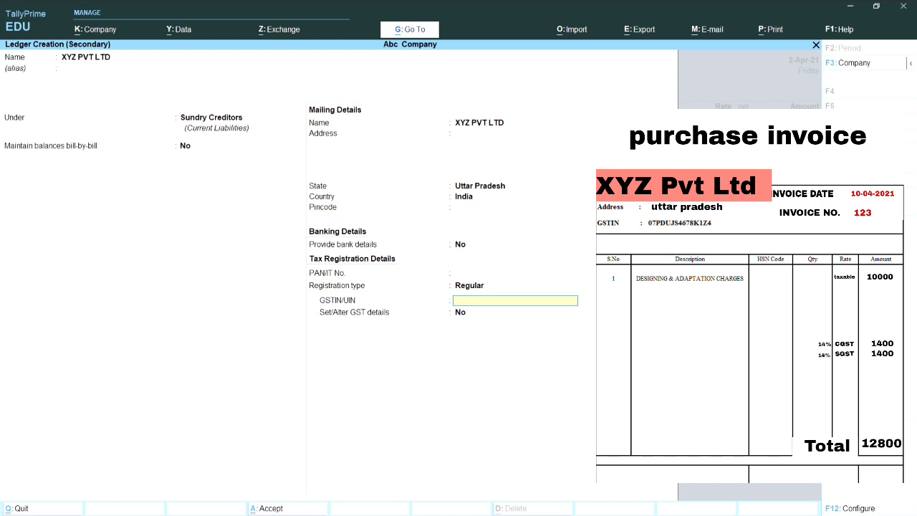
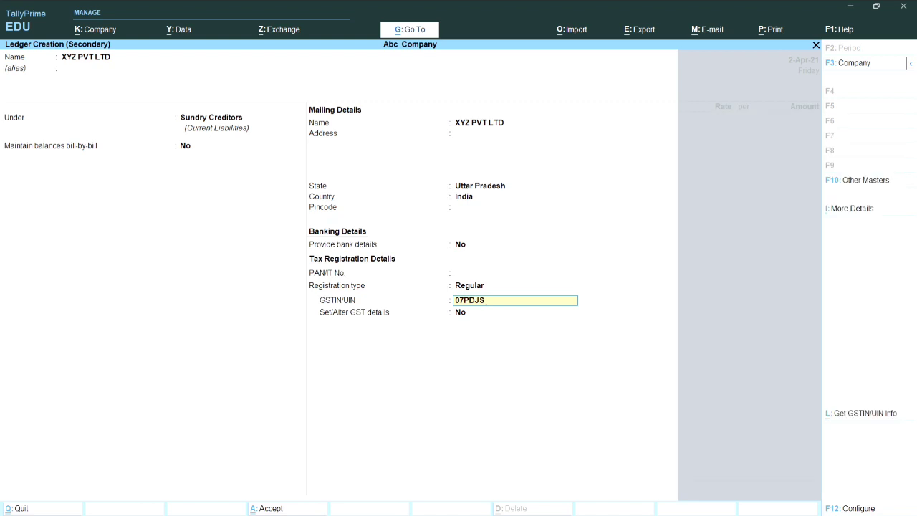
{"action": "key", "text": "Return"}
{"action": "key", "text": "Return"}
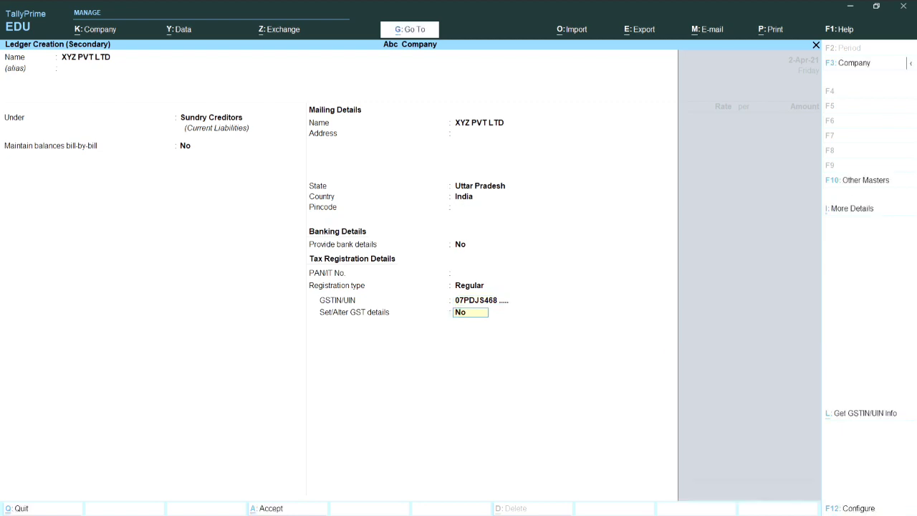
{"action": "key", "text": "Return"}
{"action": "key", "text": "Return"}
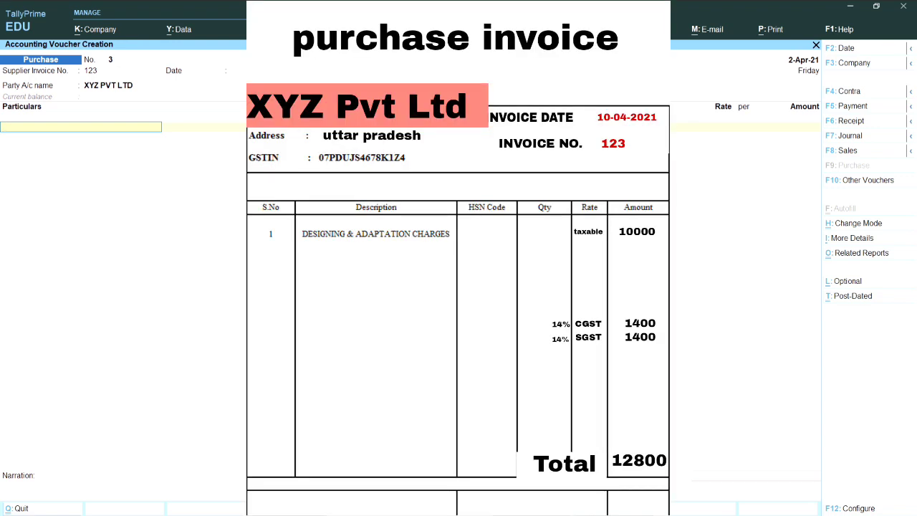
Create the PURCHASE GST 28% ledger under Purchase Accounts with ledger type Not Applicable
{"action": "key", "text": "alt+c"}
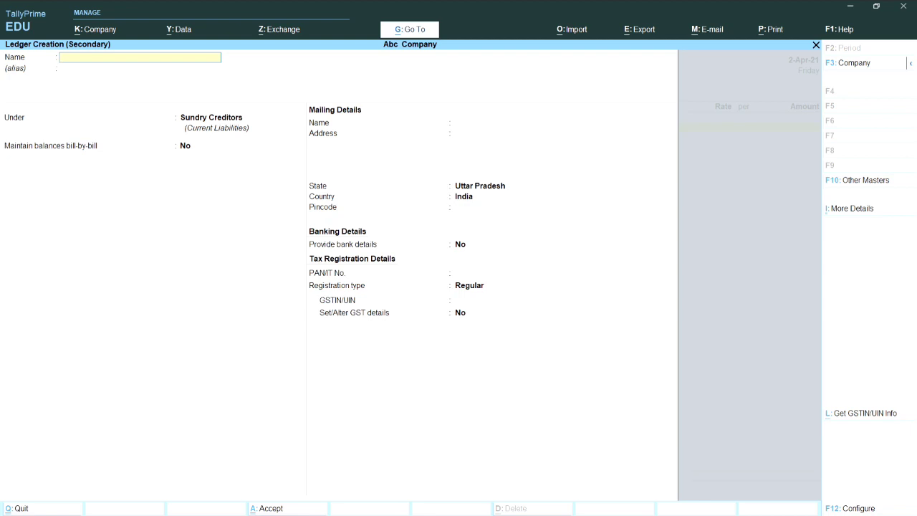
{"action": "type", "text": "PURCHASE GST 28%"}
{"action": "key", "text": "Return"}
{"action": "key", "text": "Return"}
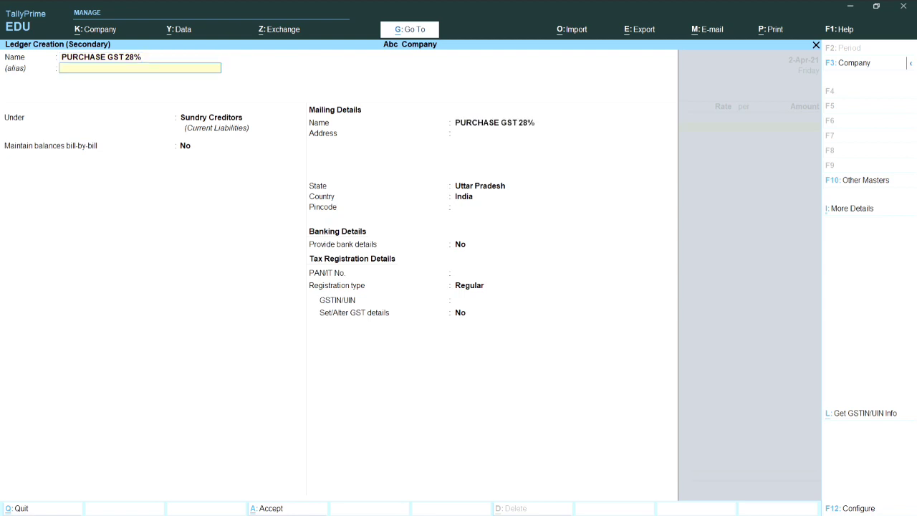
{"action": "type", "text": "PUR"}
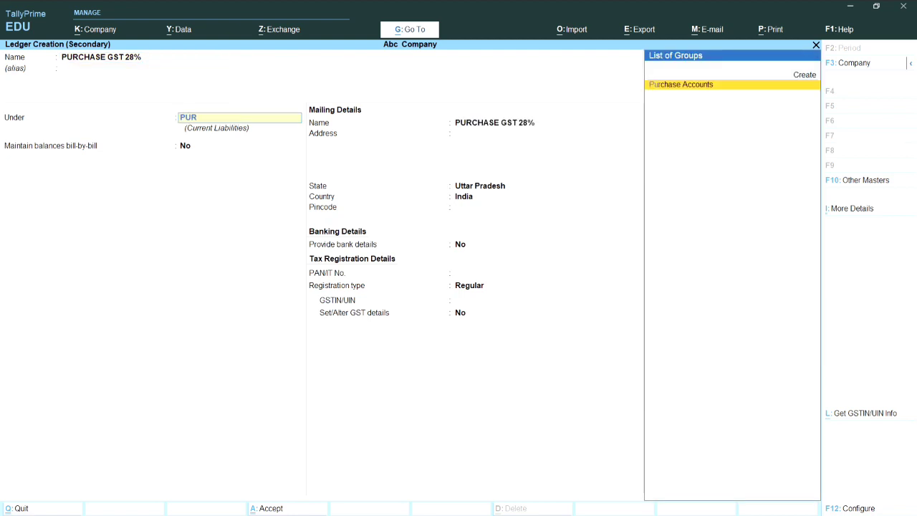
{"action": "key", "text": "Return"}
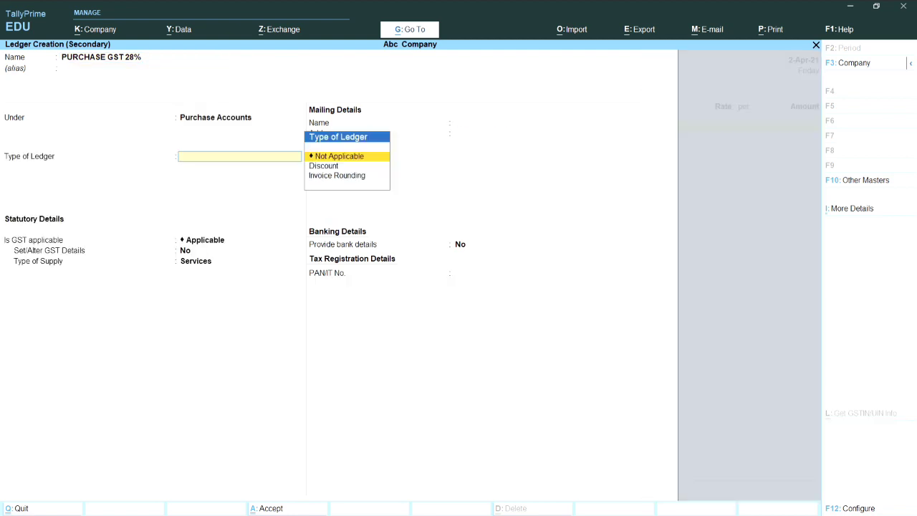
{"action": "key", "text": "Return"}
{"action": "key", "text": "Return"}
{"action": "key", "text": "Return"}
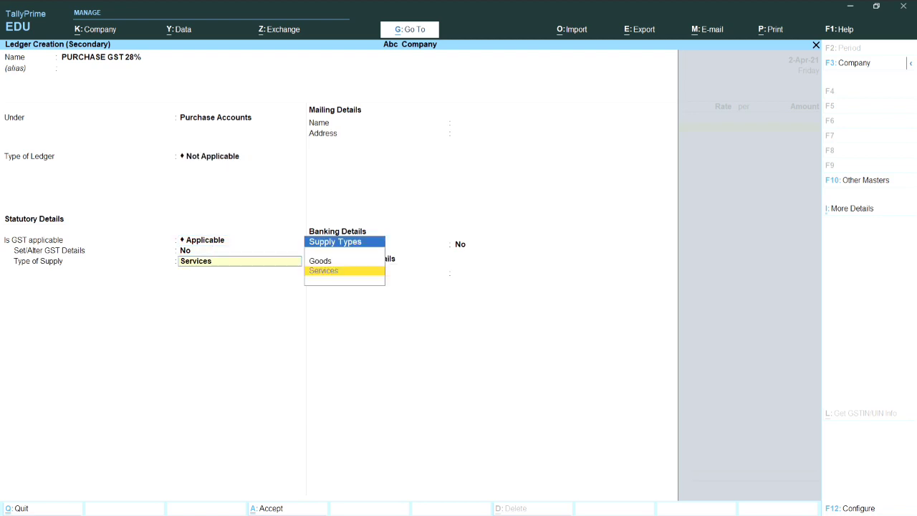
{"action": "key", "text": "Return"}
{"action": "key", "text": "Return"}
{"action": "key", "text": "Return"}
{"action": "key", "text": "Return"}
{"action": "key", "text": "Return"}
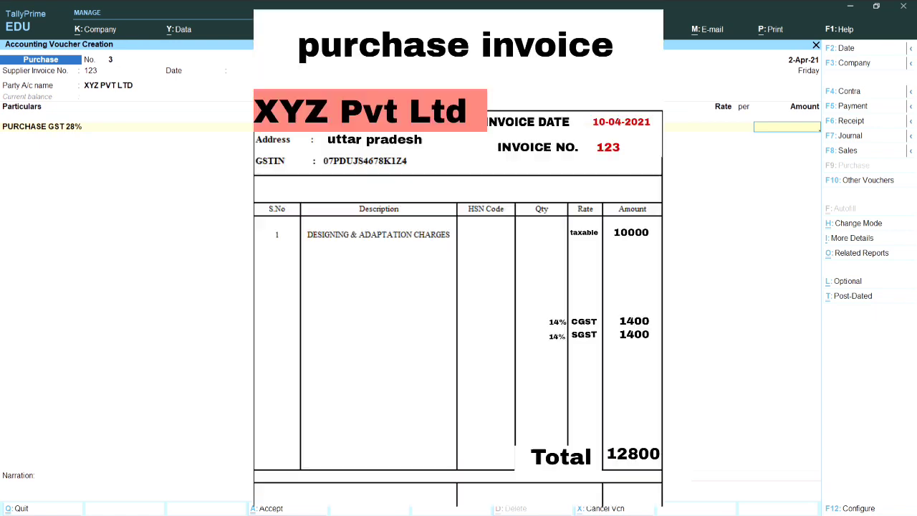
Enter 10,000 against PURCHASE GST 28% and name a new ledger INPUT CGST 14%
{"action": "type", "text": "10,000"}
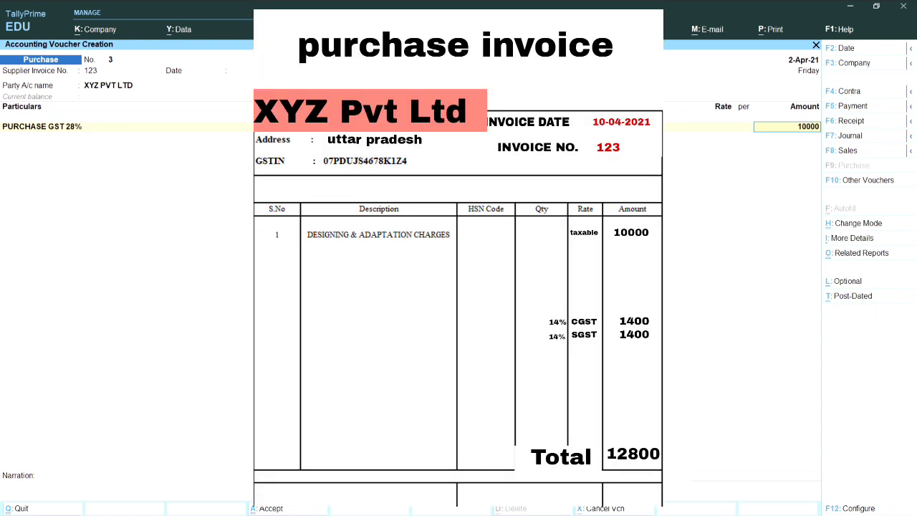
{"action": "key", "text": "Return"}
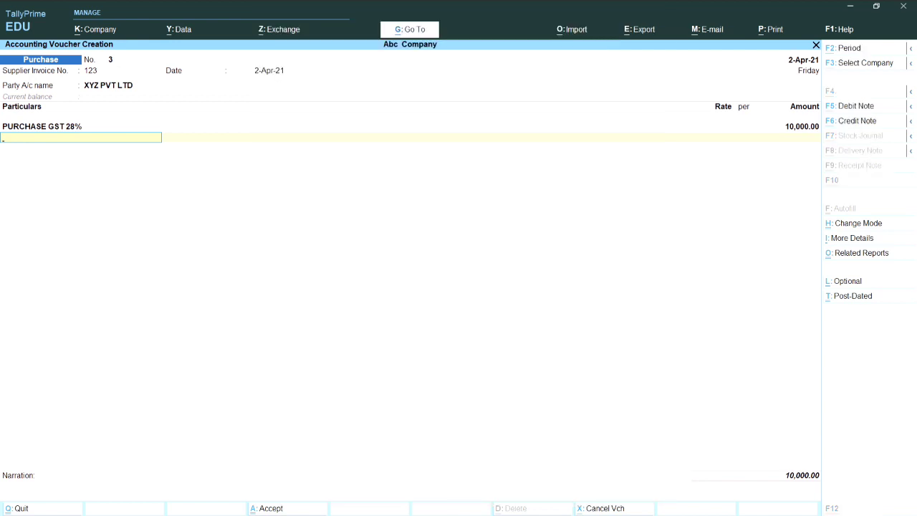
{"action": "key", "text": "alt+c"}
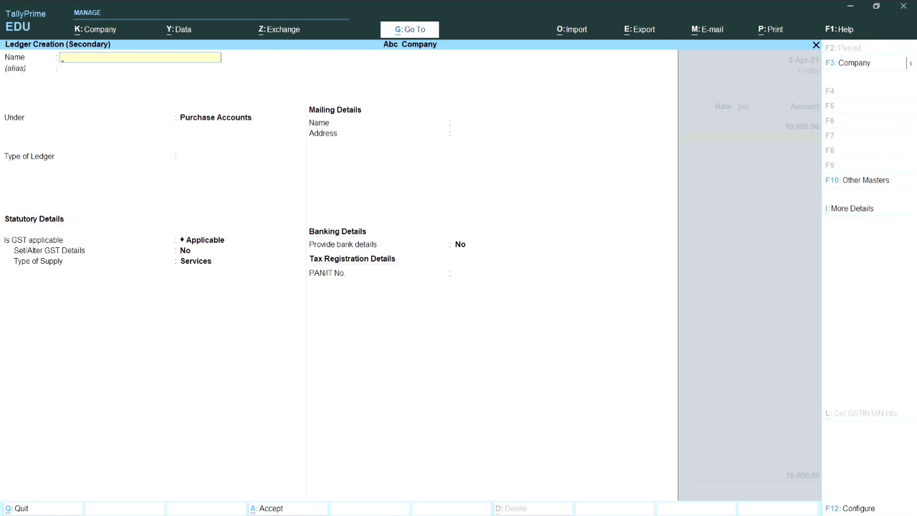
{"action": "type", "text": "INPUT CGST 14%"}
{"action": "key", "text": "Return"}
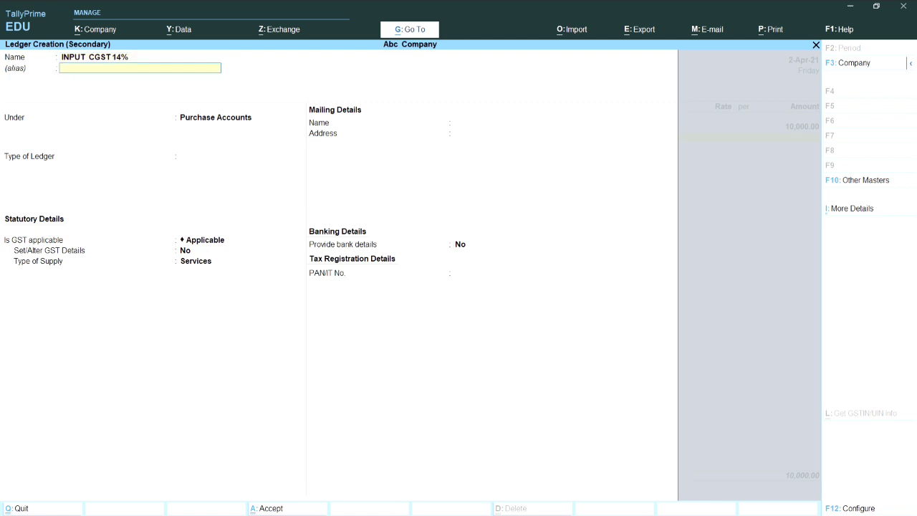
{"action": "key", "text": "Return"}
Set INPUT CGST 14% under Duties & Taxes as GST Central Tax at 14%, and enter 1,400
{"action": "type", "text": "dut"}
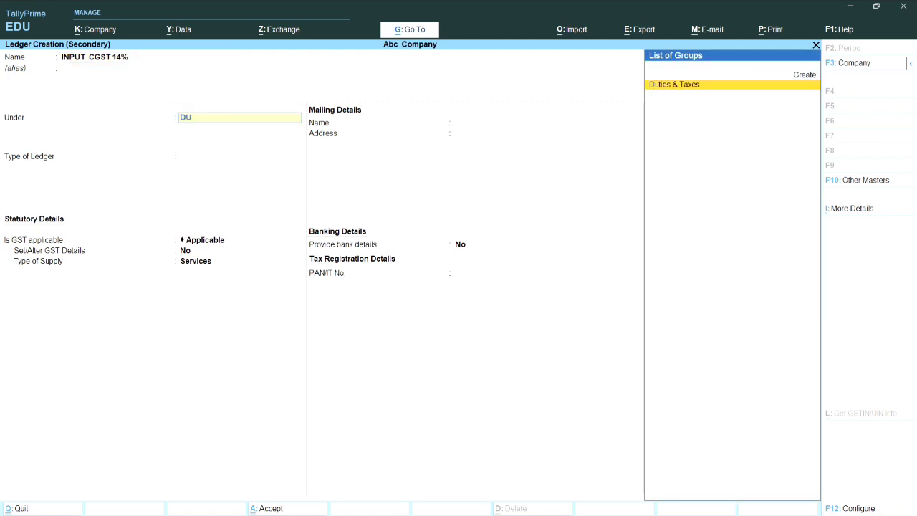
{"action": "key", "text": "Return"}
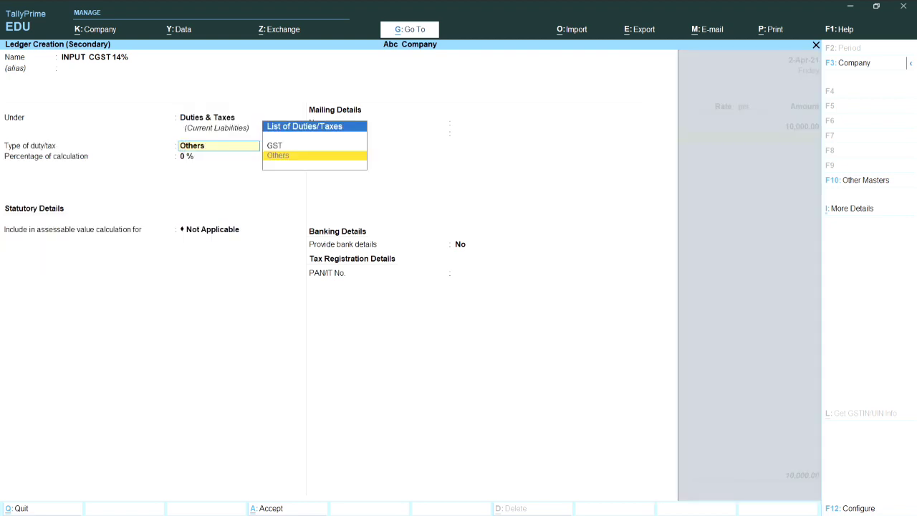
{"action": "key", "text": "Up"}
{"action": "key", "text": "Return"}
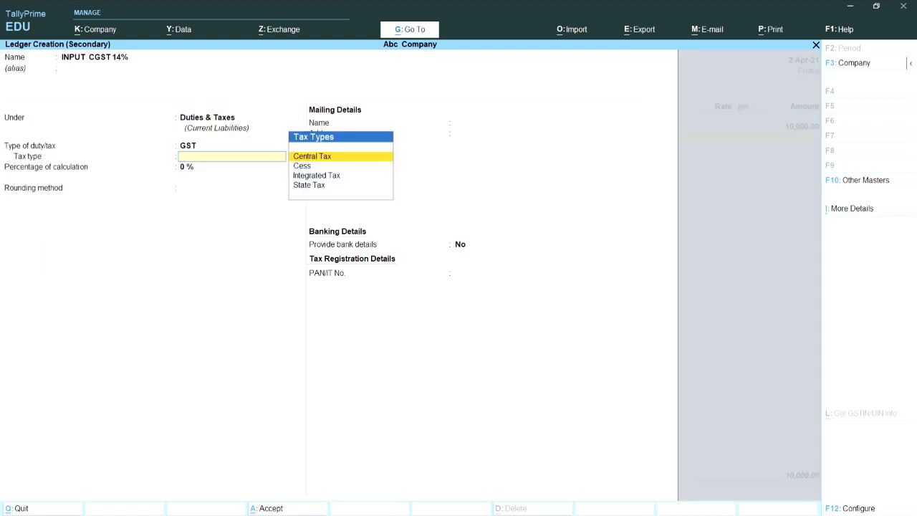
{"action": "key", "text": "Return"}
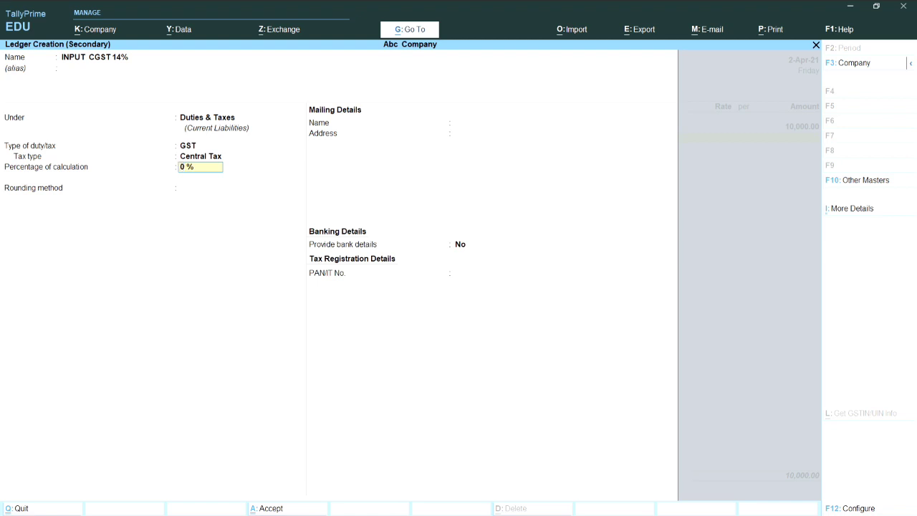
{"action": "type", "text": "14"}
{"action": "key", "text": "Return"}
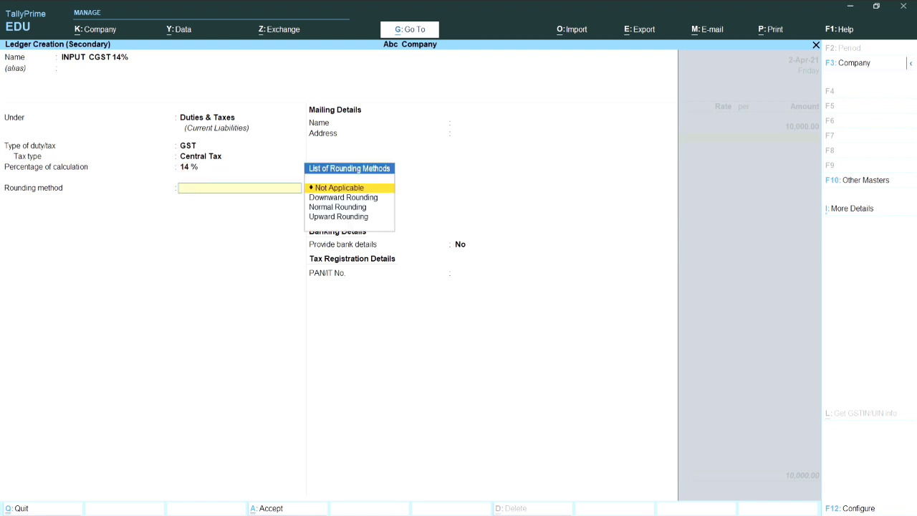
{"action": "key", "text": "Return"}
{"action": "key", "text": "Return"}
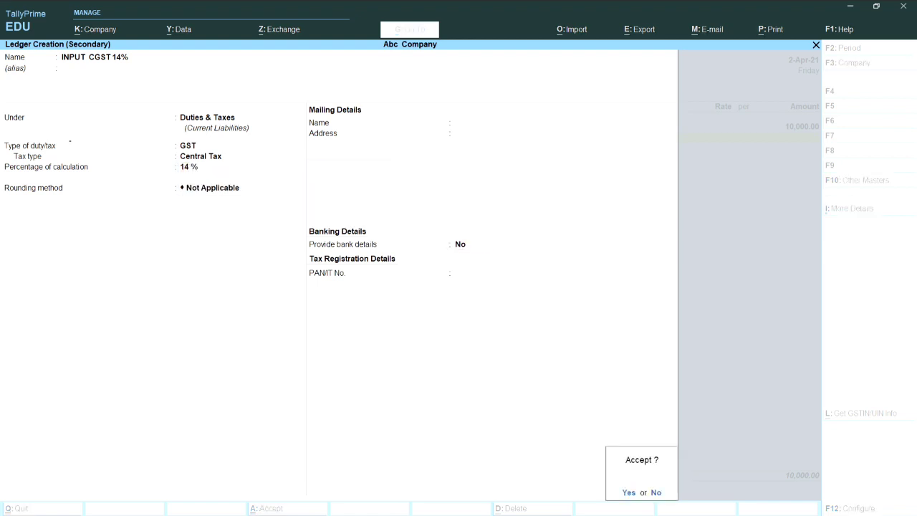
{"action": "key", "text": "Return"}
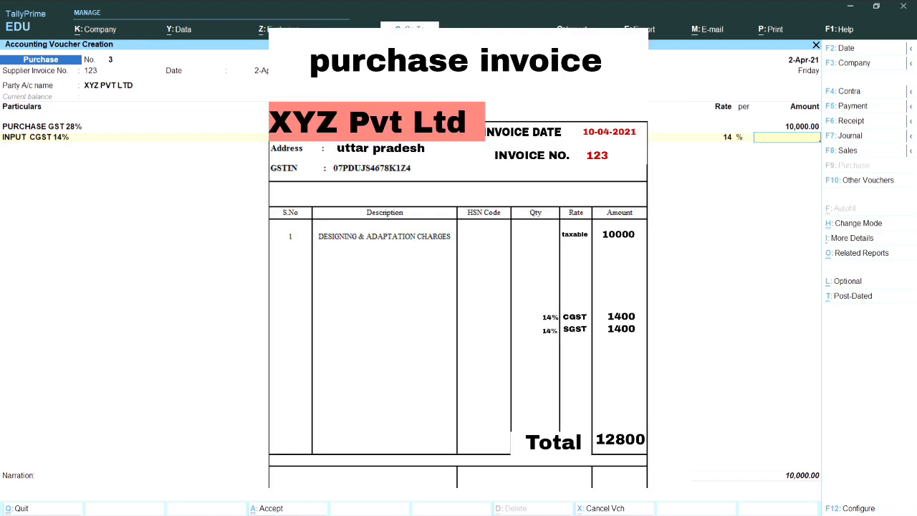
{"action": "type", "text": "400"}
{"action": "key", "text": "Return"}
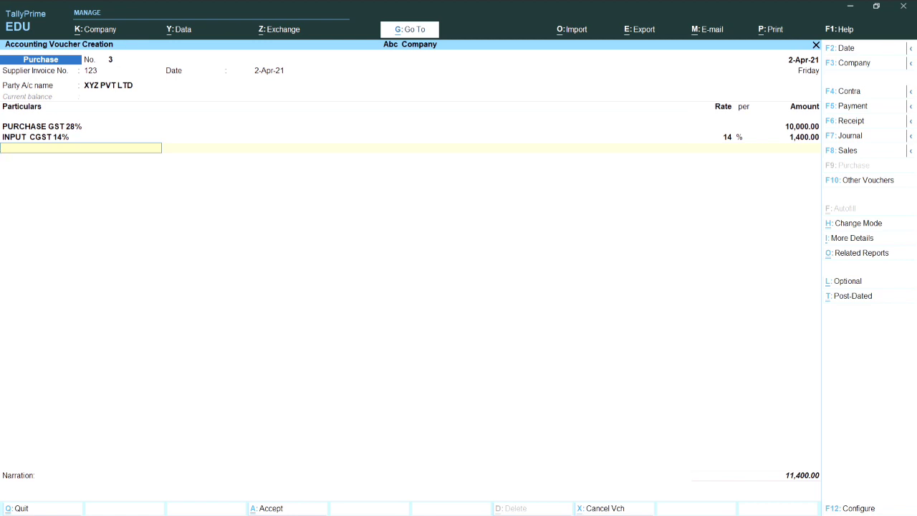
Create INPUT SGST 14% under Duties & Taxes as GST State Tax at 14%, rounding Not Applicable
{"action": "key", "text": "alt+c"}
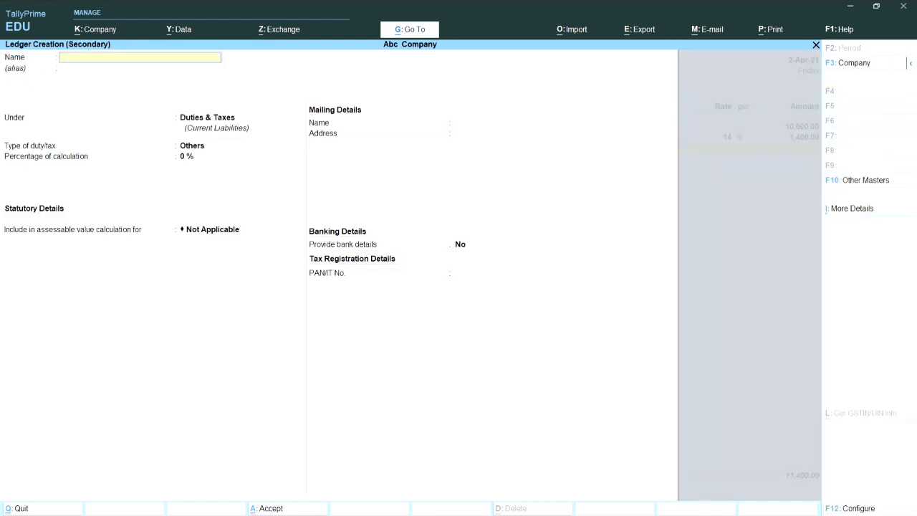
{"action": "type", "text": "INPUT SGST 14%"}
{"action": "key", "text": "Return"}
{"action": "key", "text": "Return"}
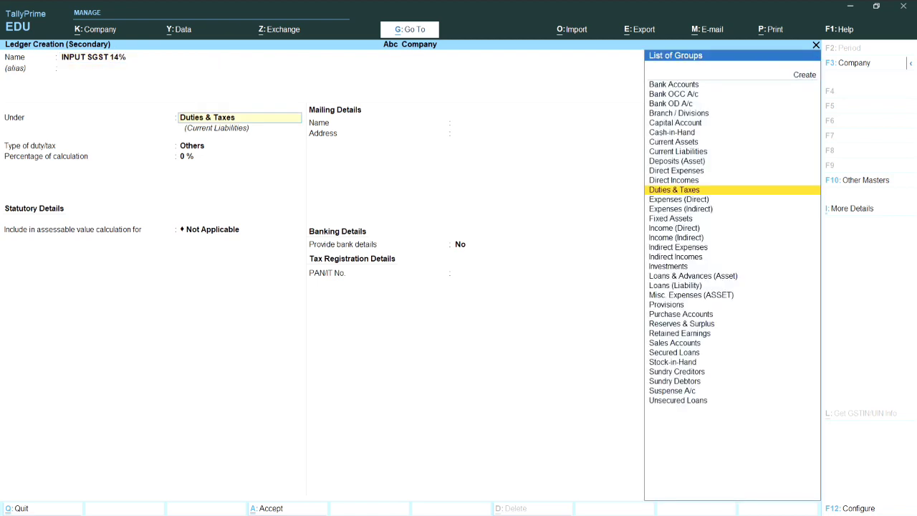
{"action": "key", "text": "Return"}
{"action": "key", "text": "Up"}
{"action": "key", "text": "Return"}
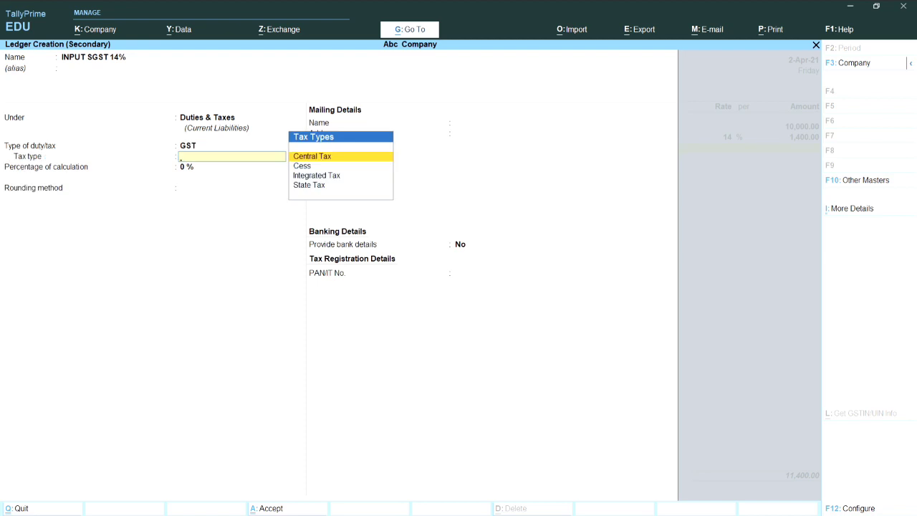
{"action": "key", "text": "Down"}
{"action": "key", "text": "Down"}
{"action": "key", "text": "Down"}
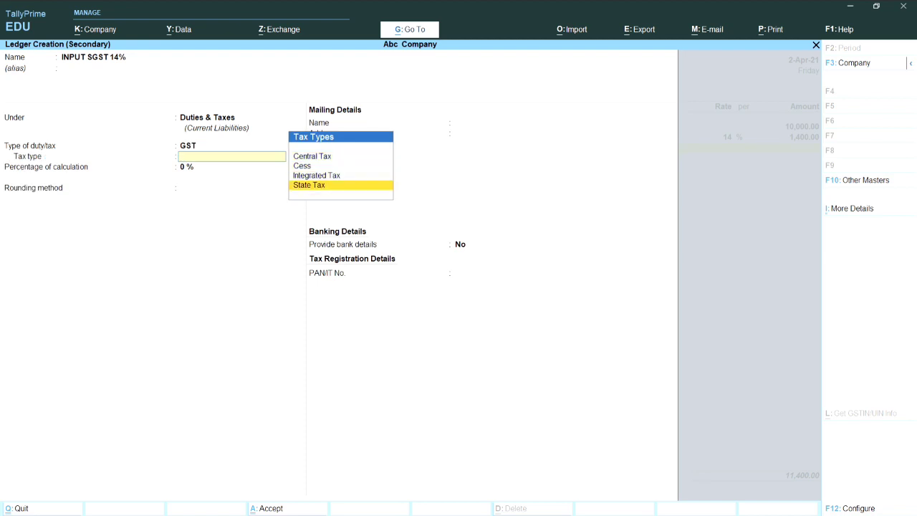
{"action": "key", "text": "Return"}
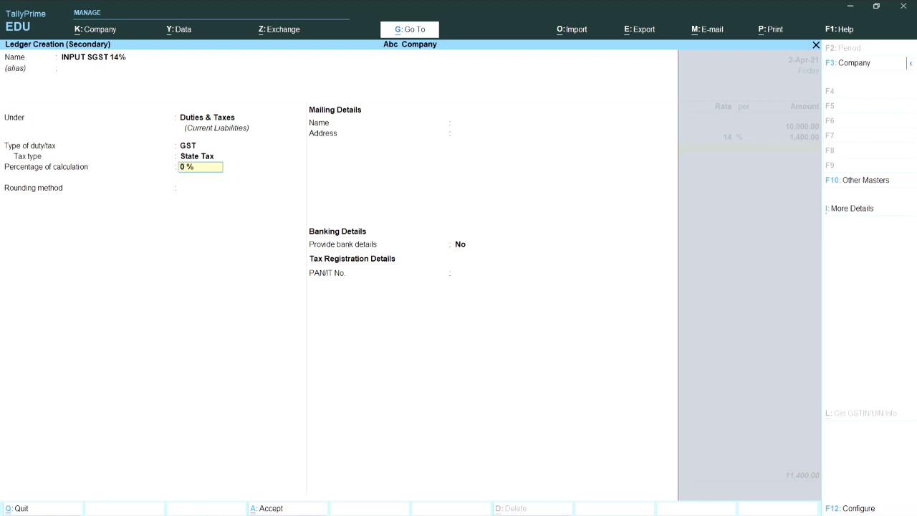
{"action": "type", "text": "14"}
{"action": "key", "text": "Return"}
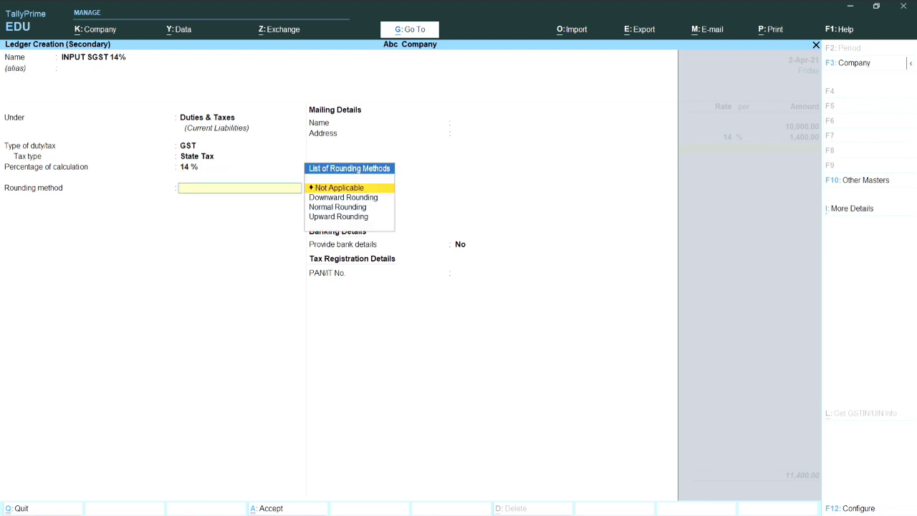
{"action": "key", "text": "Return"}
{"action": "key", "text": "Return"}
{"action": "key", "text": "Return"}
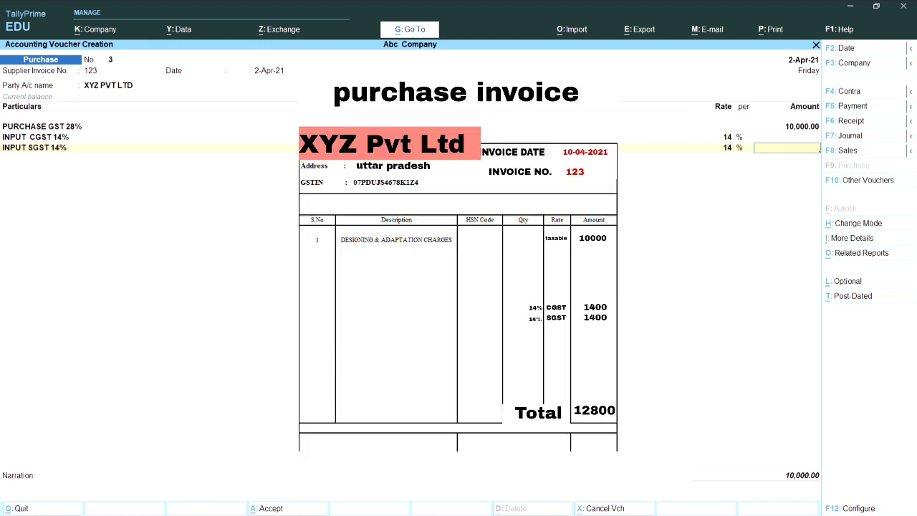
Enter 1,400 each for CGST and SGST and save the 12,800 XYZ PVT LTD voucher
{"action": "key", "text": "Up"}
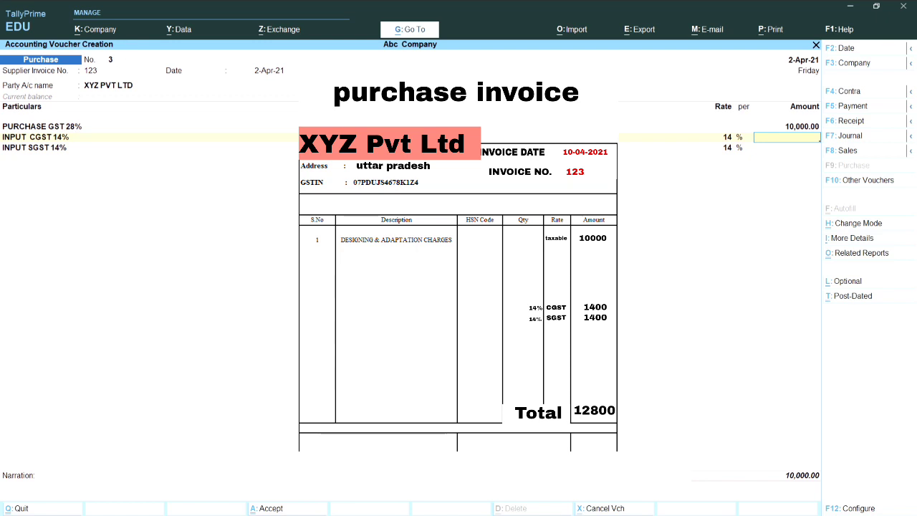
{"action": "type", "text": "1400"}
{"action": "key", "text": "Return"}
{"action": "key", "text": "Return"}
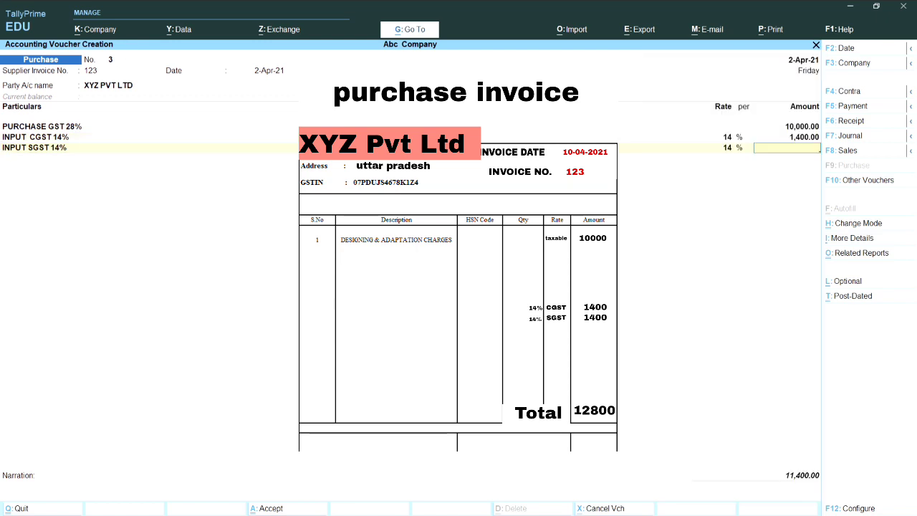
{"action": "type", "text": "1,4"}
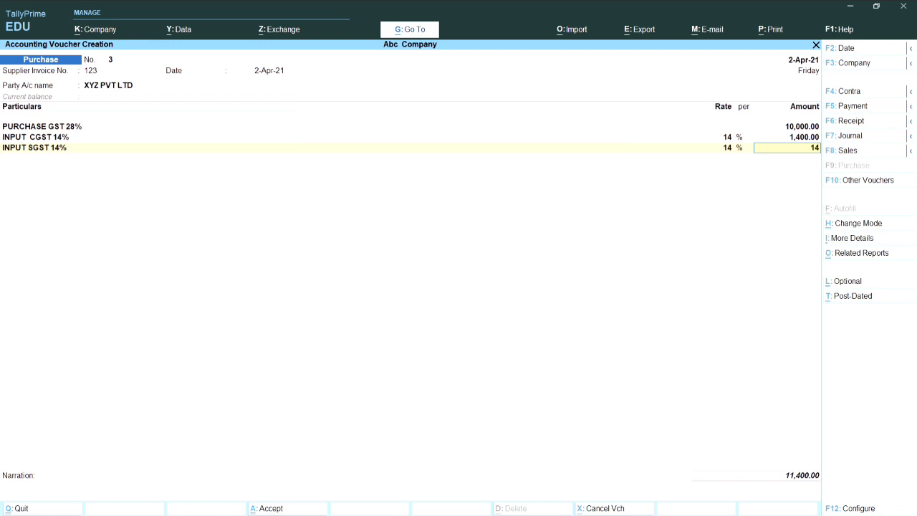
{"action": "type", "text": "00"}
{"action": "key", "text": "Return"}
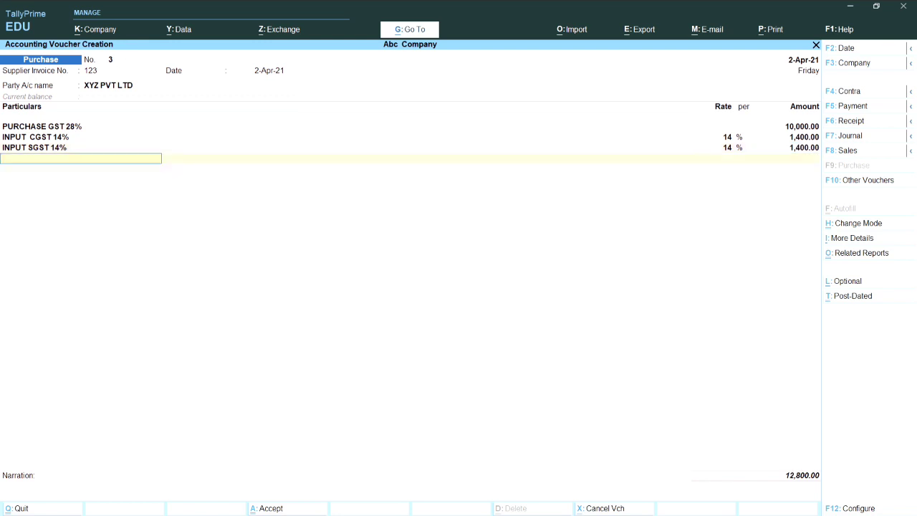
{"action": "key", "text": "Return"}
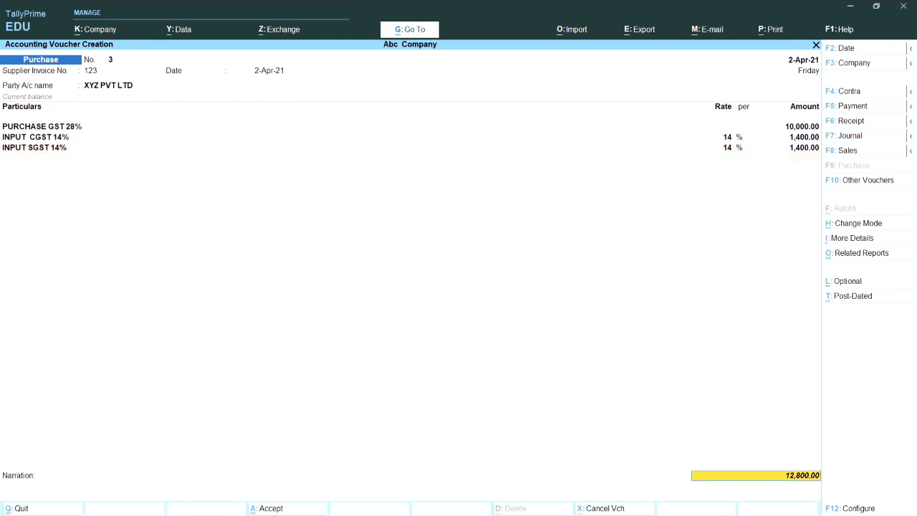
{"action": "key", "text": "Return"}
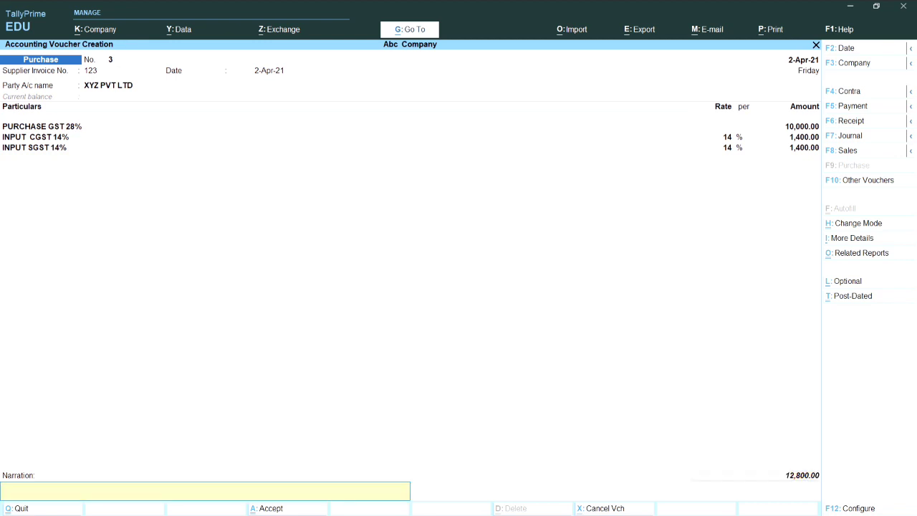
{"action": "key", "text": "Return"}
{"action": "key", "text": "Return"}
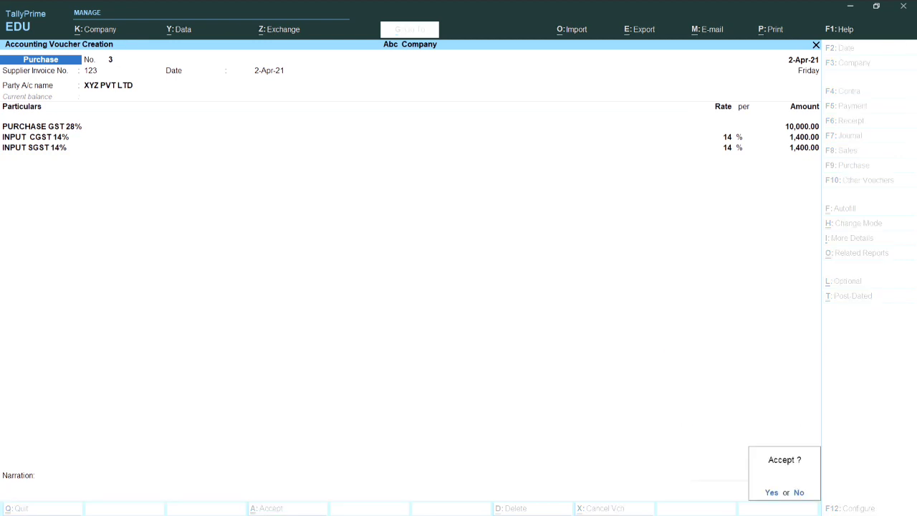
{"action": "key", "text": "Return"}
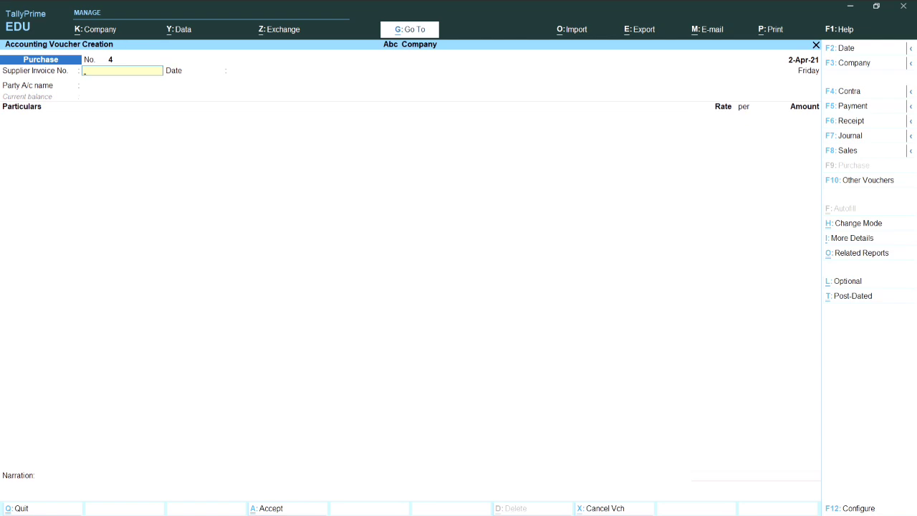
Quit voucher entry and open the Purchase Register from Display More Reports > Account Books
{"action": "key", "text": "Escape"}
{"action": "key", "text": "Return"}
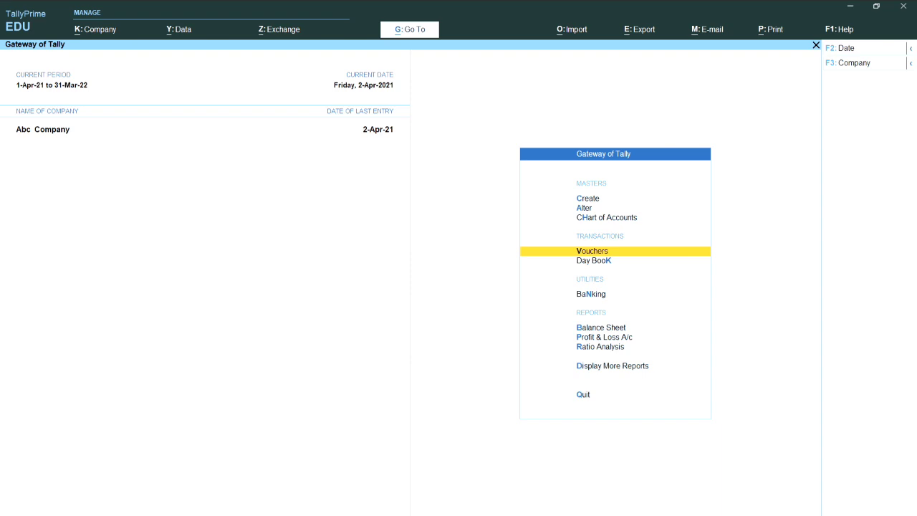
{"action": "key", "text": "Down"}
{"action": "key", "text": "Down"}
{"action": "key", "text": "Down"}
{"action": "key", "text": "Down"}
{"action": "key", "text": "Down"}
{"action": "key", "text": "Down"}
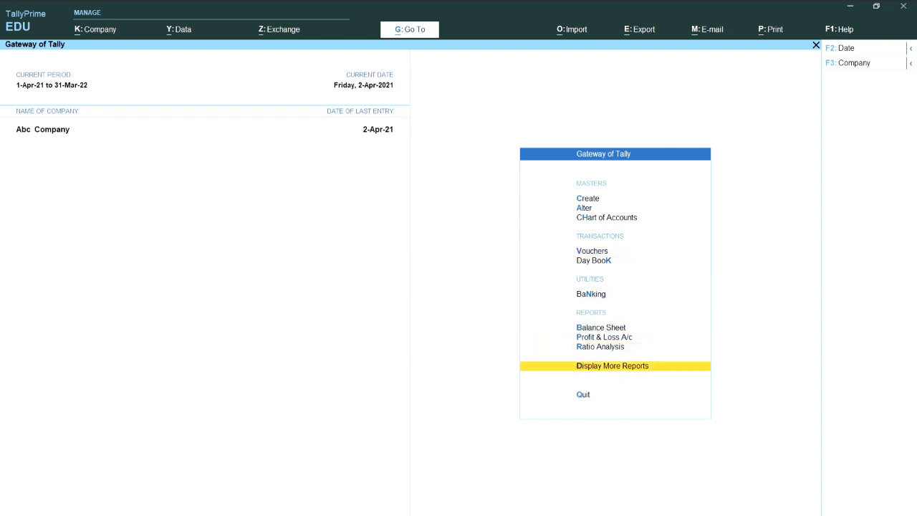
{"action": "key", "text": "Return"}
{"action": "key", "text": "Down"}
{"action": "key", "text": "Down"}
{"action": "key", "text": "Down"}
{"action": "key", "text": "Down"}
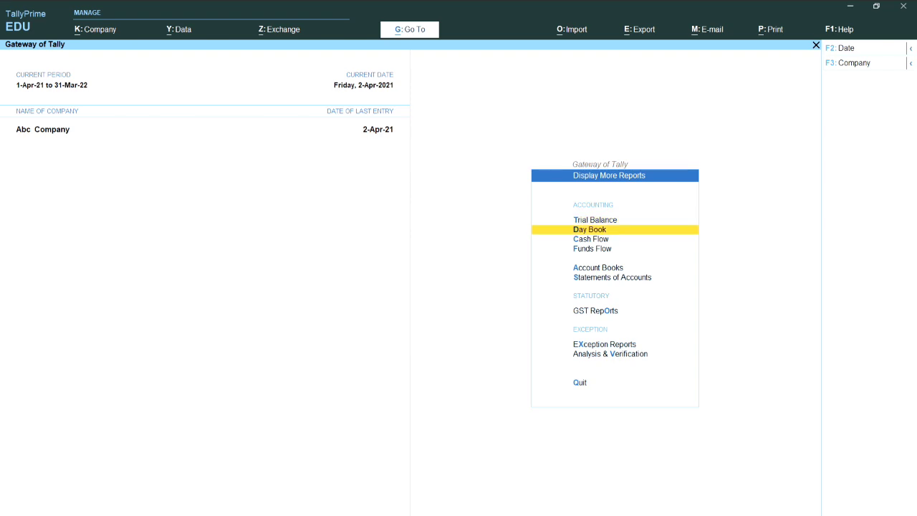
{"action": "key", "text": "Return"}
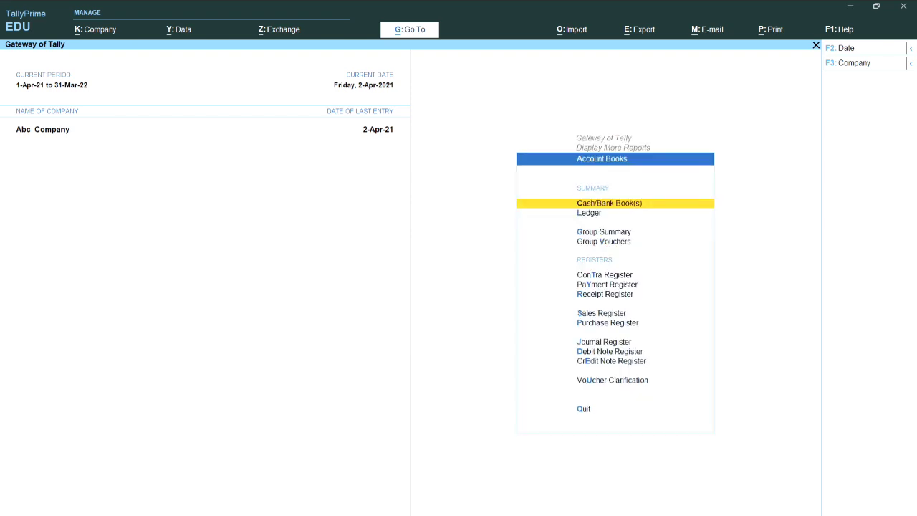
{"action": "key", "text": "Down"}
{"action": "key", "text": "Down"}
{"action": "key", "text": "Down"}
{"action": "key", "text": "Down"}
{"action": "key", "text": "Down"}
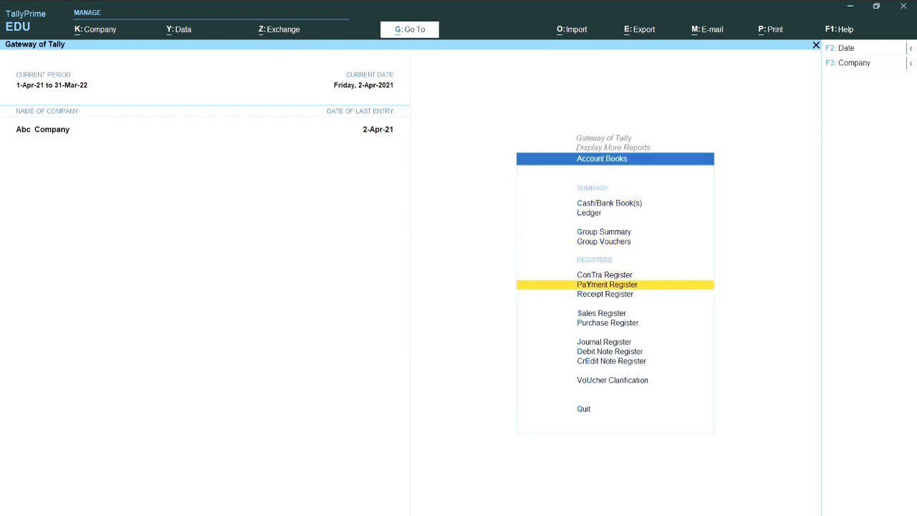
{"action": "key", "text": "Down"}
{"action": "key", "text": "Down"}
{"action": "key", "text": "Down"}
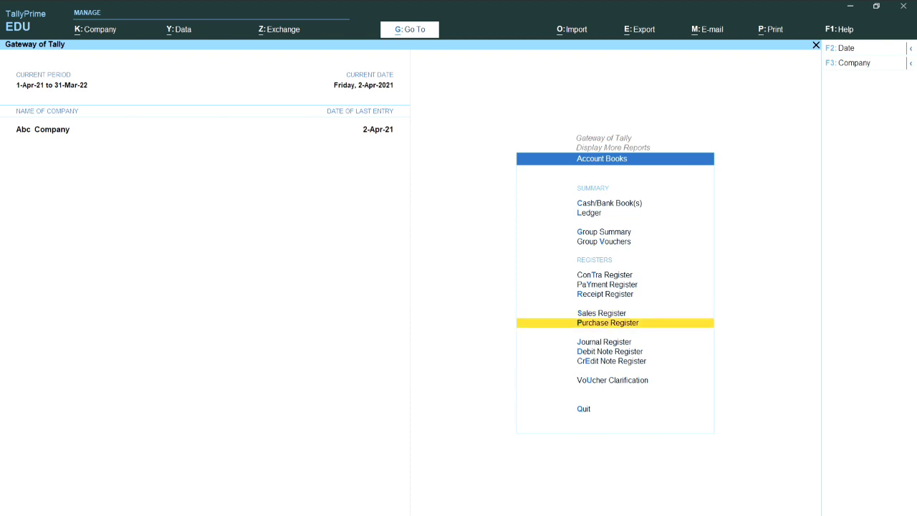
{"action": "key", "text": "Return"}
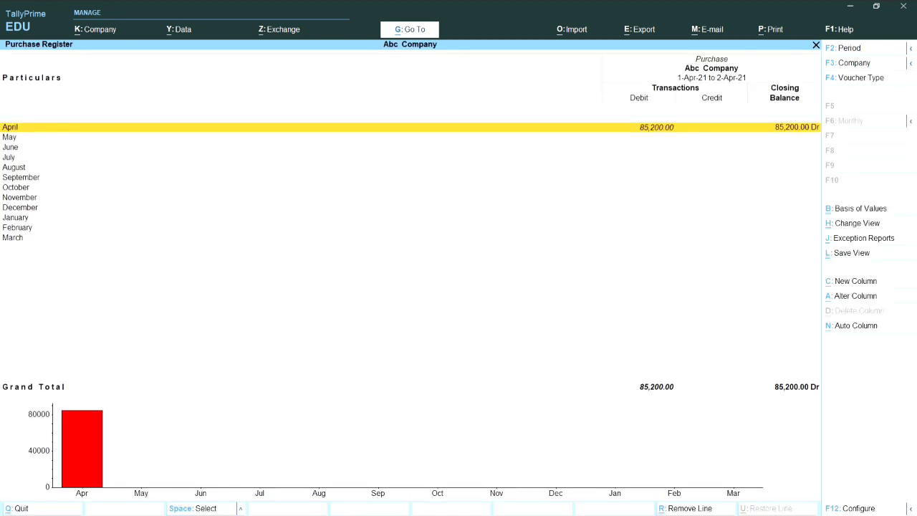
Drill into April's purchase vouchers and move between the AMIT PVT LTD and XYZ PVT LTD entries
{"action": "key", "text": "Return"}
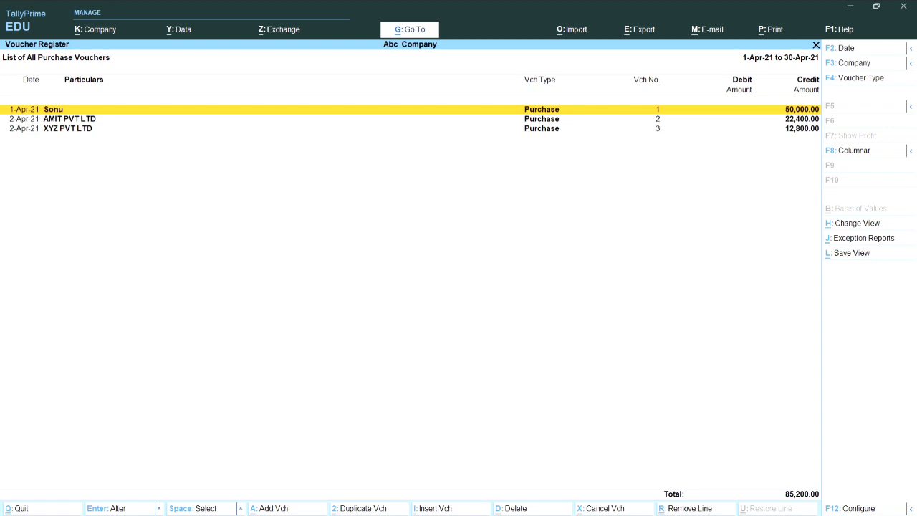
{"action": "key", "text": "Down"}
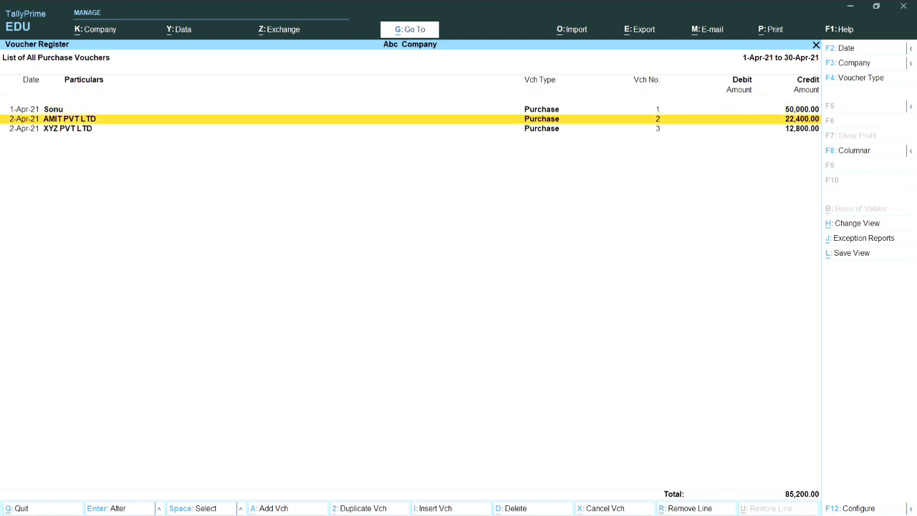
{"action": "key", "text": "Down"}
{"action": "key", "text": "Up"}
{"action": "key", "text": "Up"}
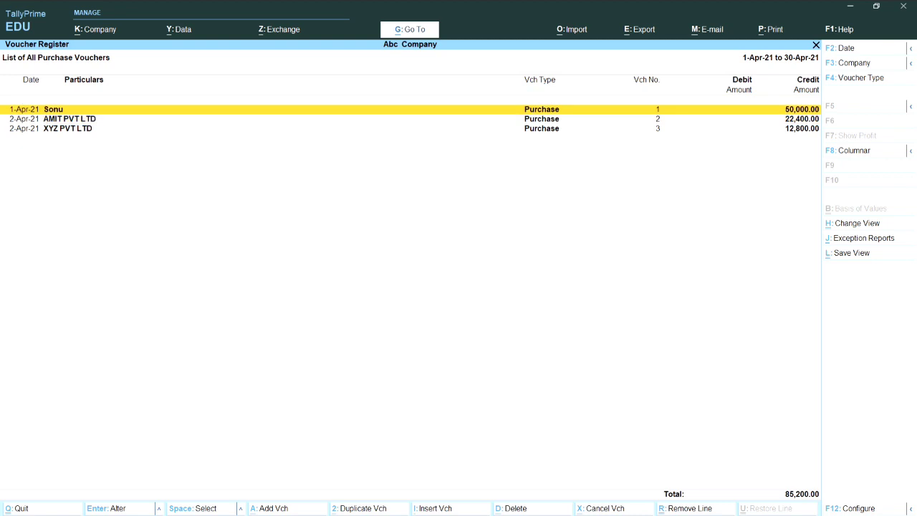
{"action": "key", "text": "Down"}
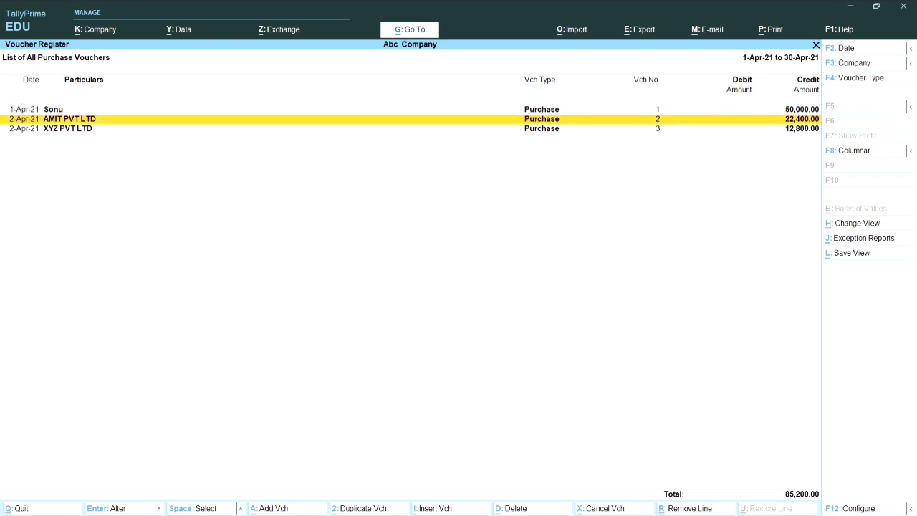
{"action": "key", "text": "Down"}
{"action": "key", "text": "Up"}
{"action": "key", "text": "Return"}
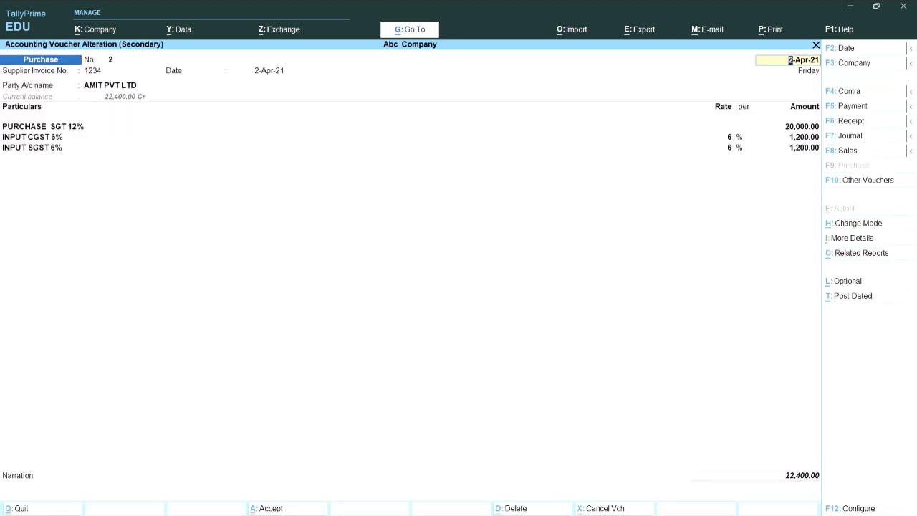
{"action": "key", "text": "Escape"}
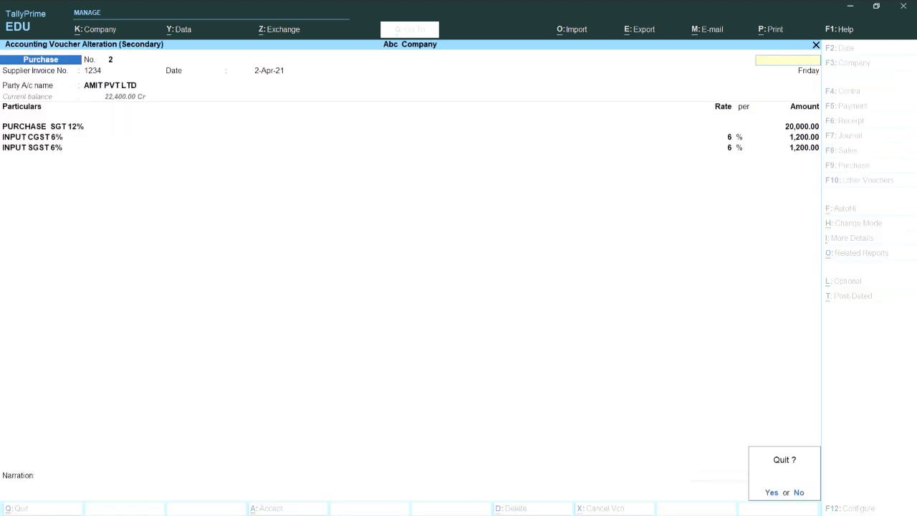
{"action": "key", "text": "y"}
{"action": "key", "text": "Down"}
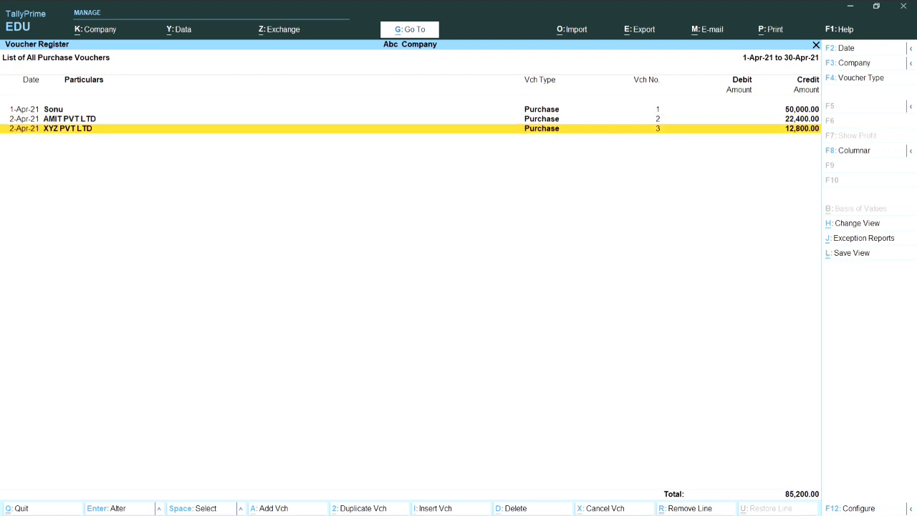
{"action": "key", "text": "Return"}
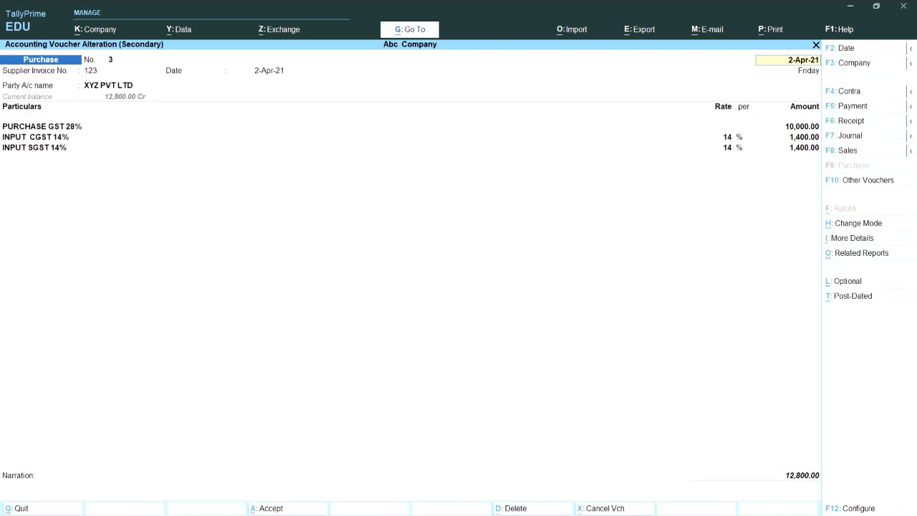
{"action": "key", "text": "Escape"}
{"action": "key", "text": "y"}
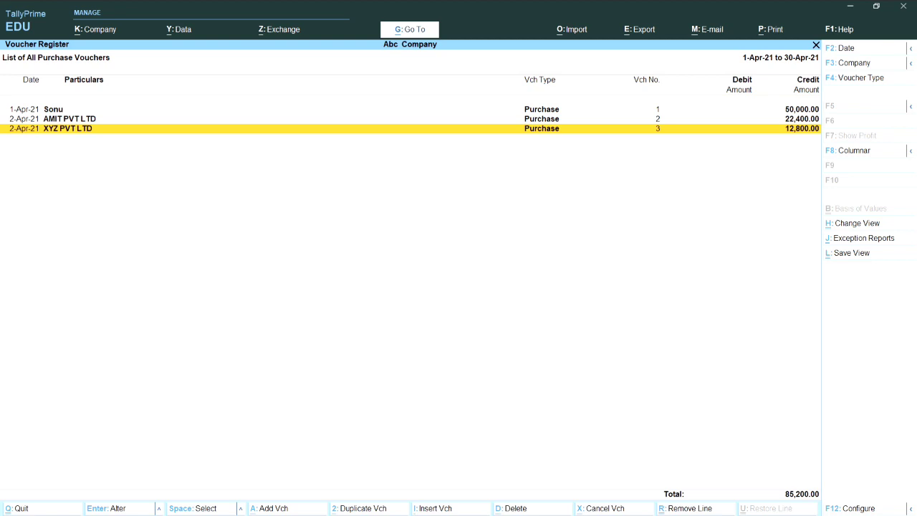
{"action": "key", "text": "Return"}
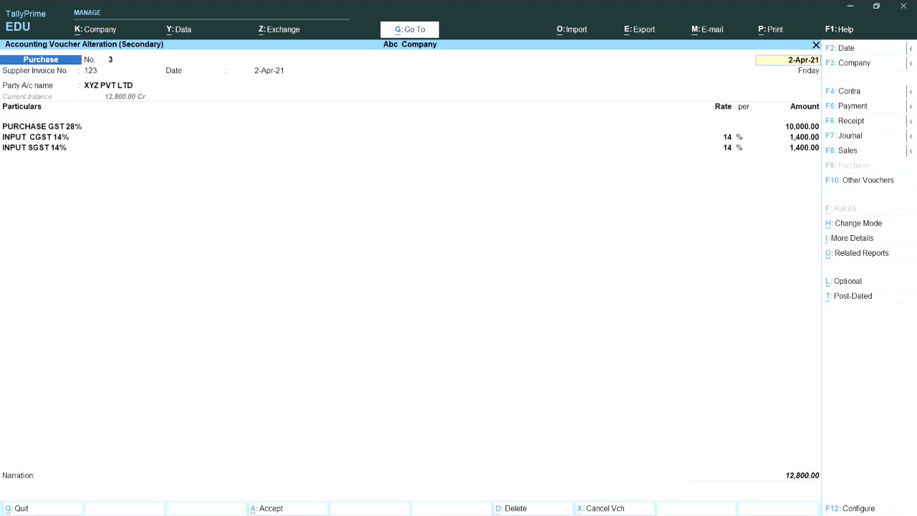
{"action": "key", "text": "ctrl+h"}
{"action": "key", "text": "Down"}
{"action": "key", "text": "Return"}
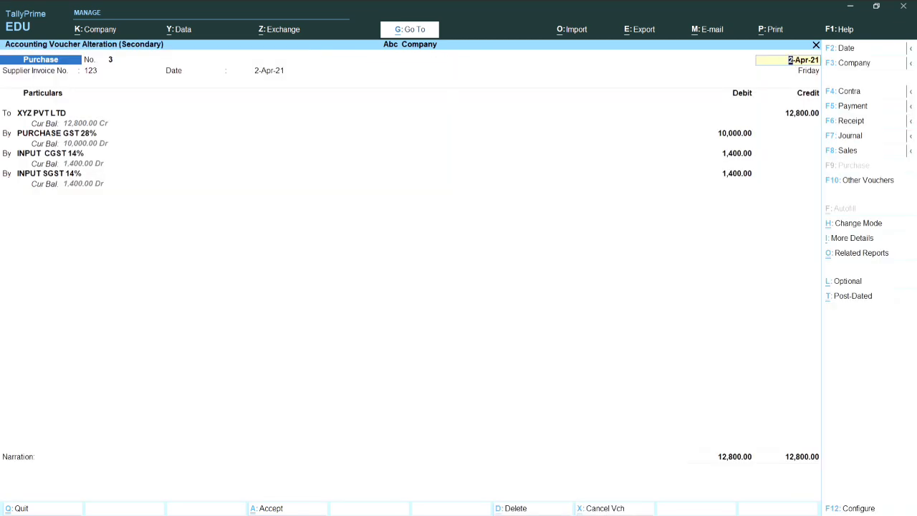
{"action": "key", "text": "BackSpace"}
{"action": "key", "text": "Escape"}
{"action": "key", "text": "y"}
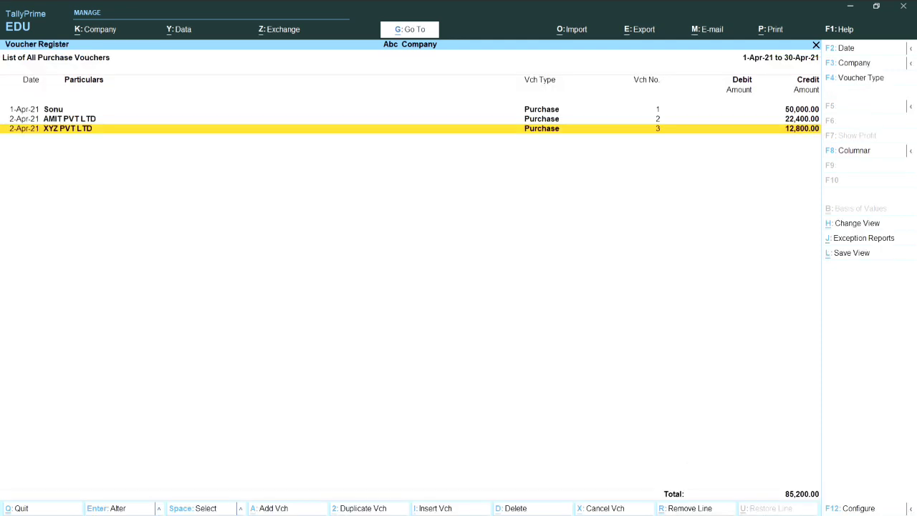